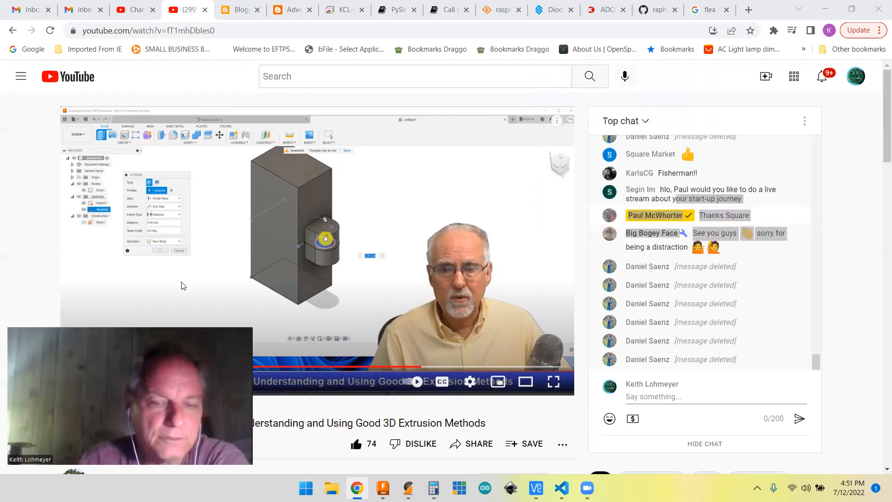
Step: Switch to Fusion 360 and start a new sketch on the horizontal top-view plane
click(383, 488)
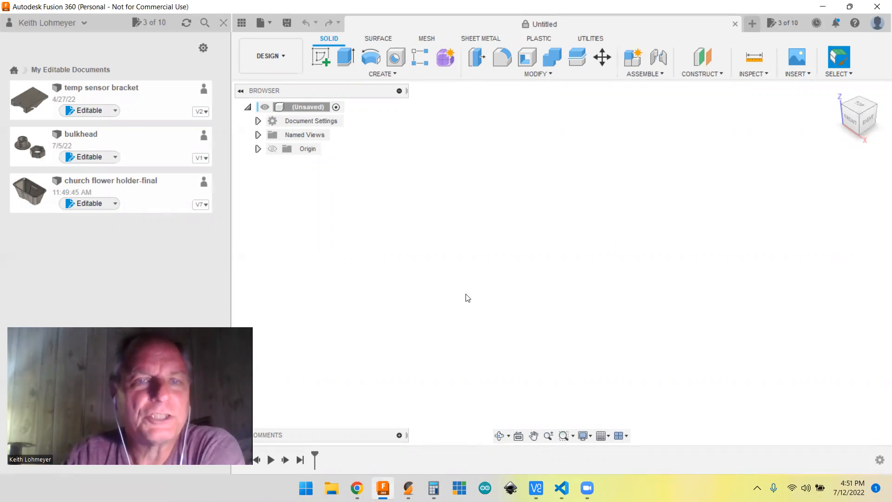
click(320, 59)
click(612, 261)
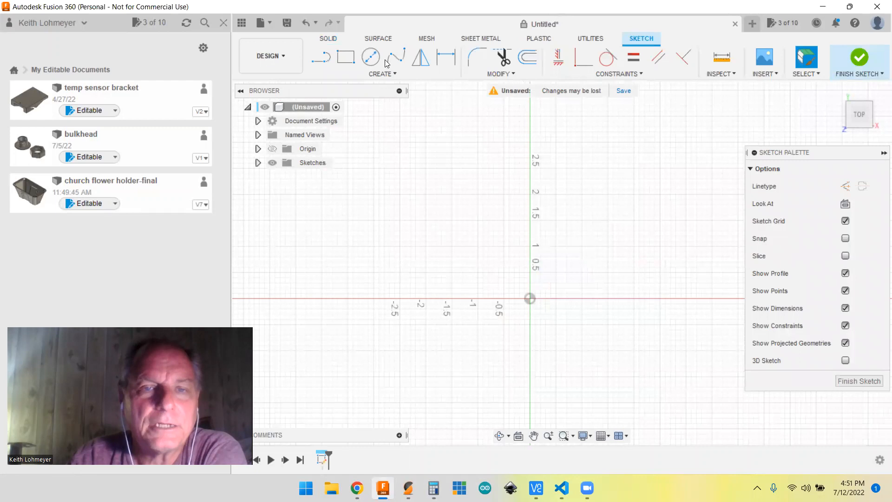
Step: Draw a center rectangle from the origin, 2 in wide and 1 in high
click(385, 74)
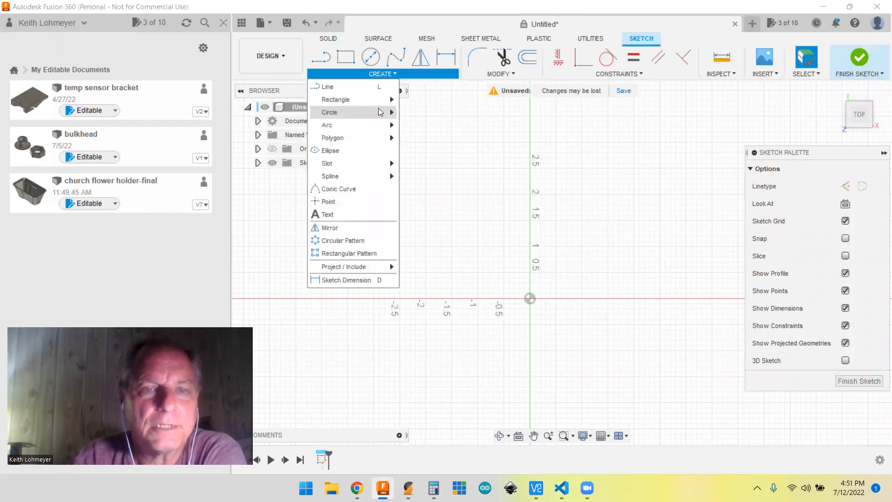
mouse_move(378, 100)
click(464, 124)
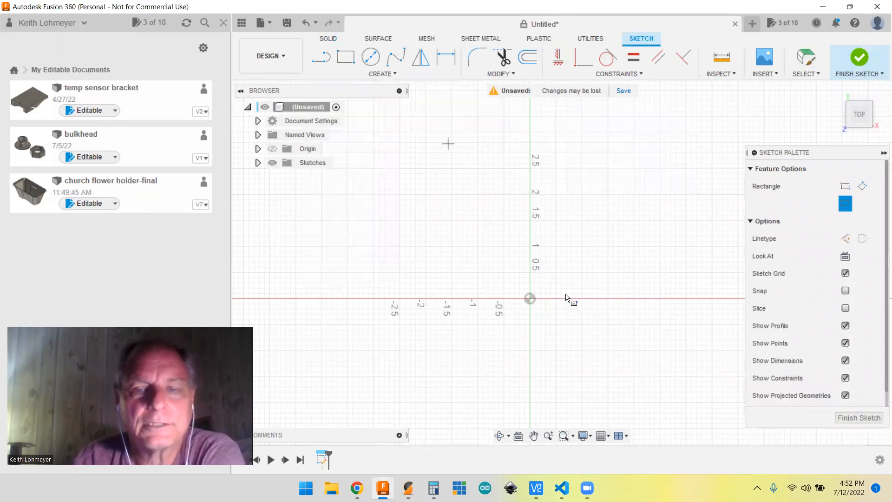
click(529, 299)
text(2)
key(Tab)
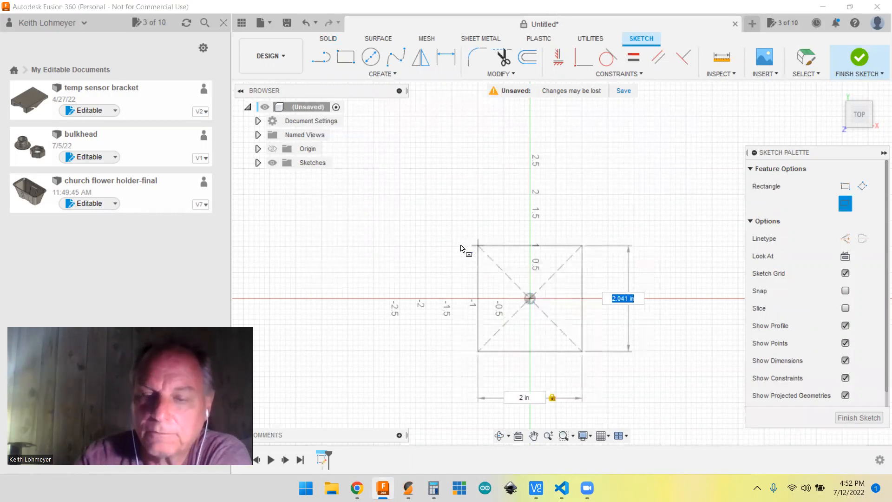
text(1)
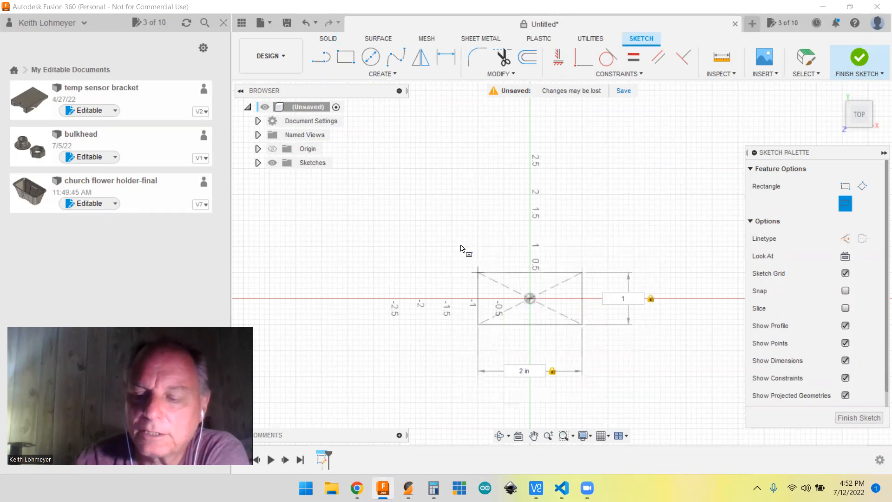
key(Return)
Step: Fillet all four corners of the rectangle with a 0.25 in radius
scroll(510, 284, up, 1)
scroll(510, 283, up, 3)
middle_drag(662, 331, 581, 279)
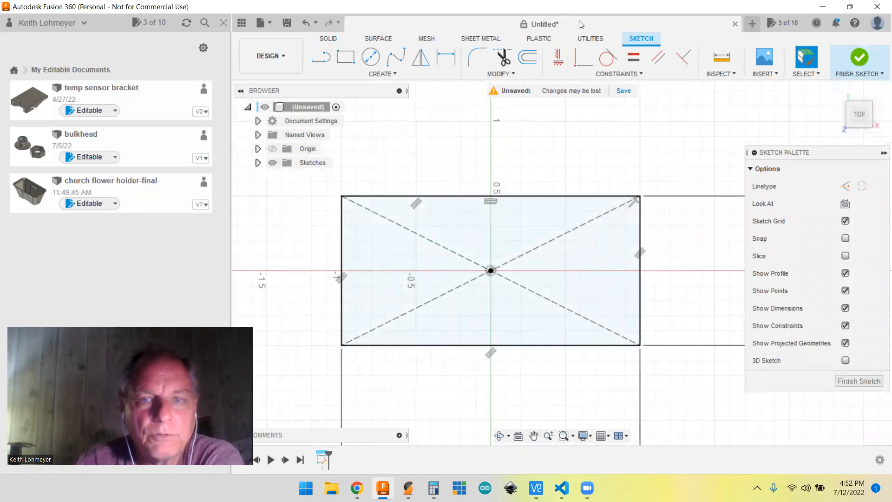
click(480, 59)
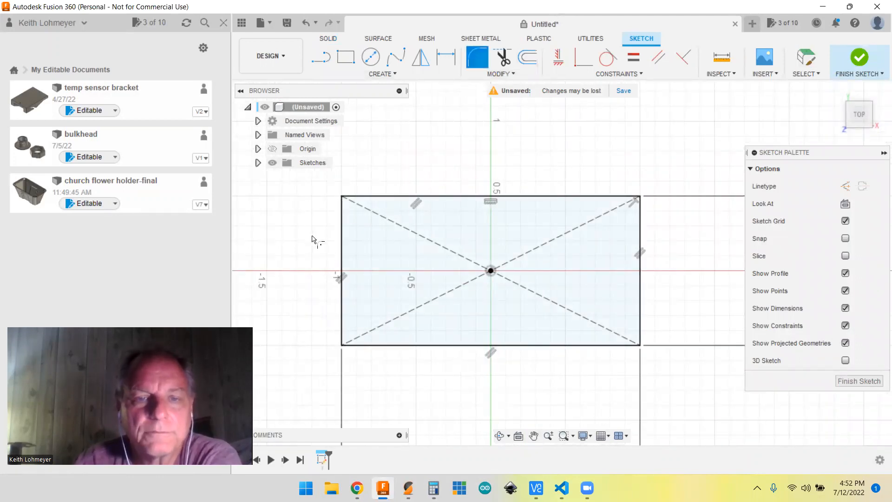
click(343, 247)
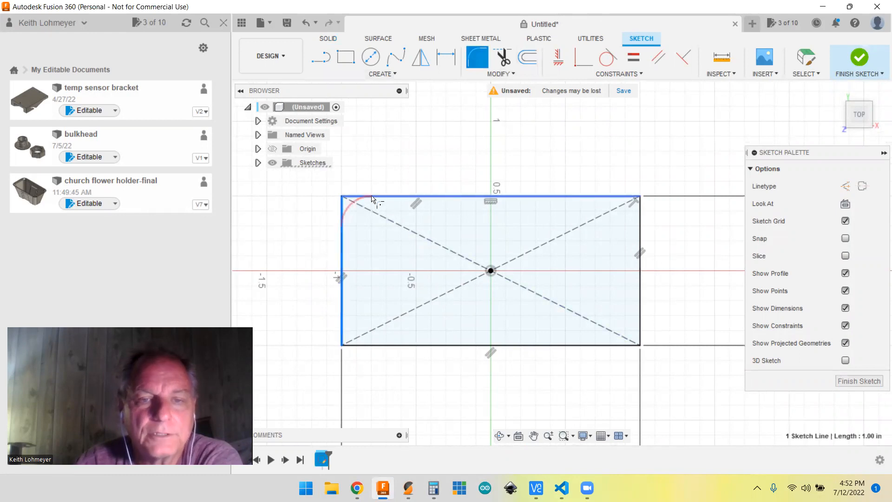
click(376, 197)
click(613, 199)
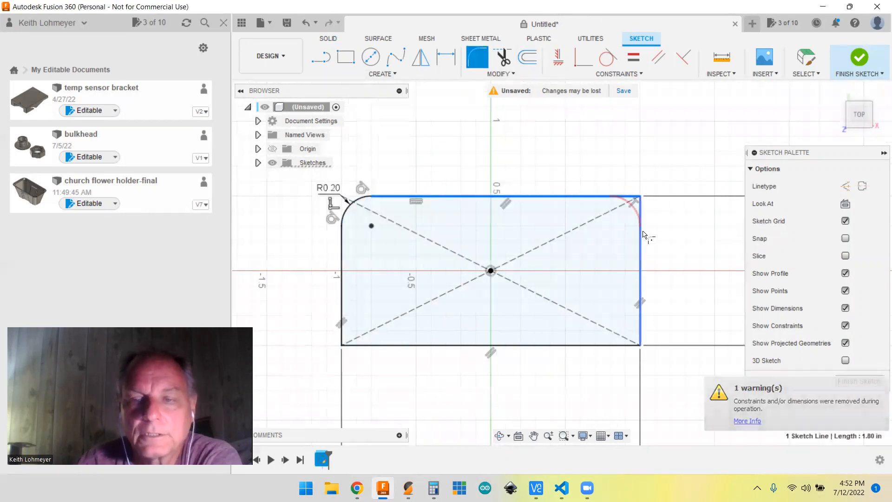
click(641, 235)
click(641, 328)
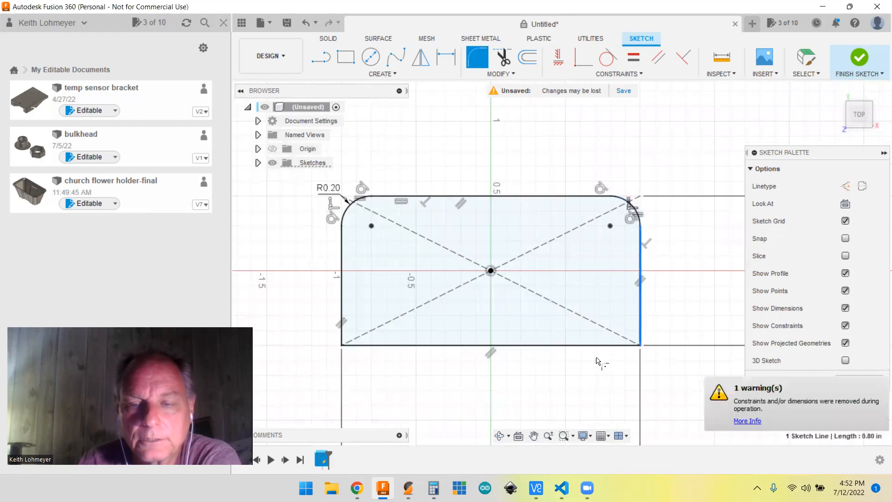
click(588, 346)
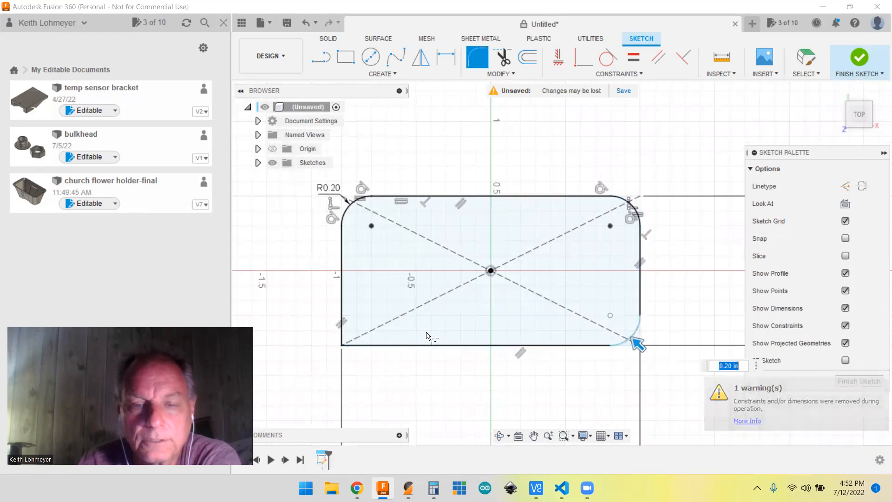
click(379, 346)
click(343, 318)
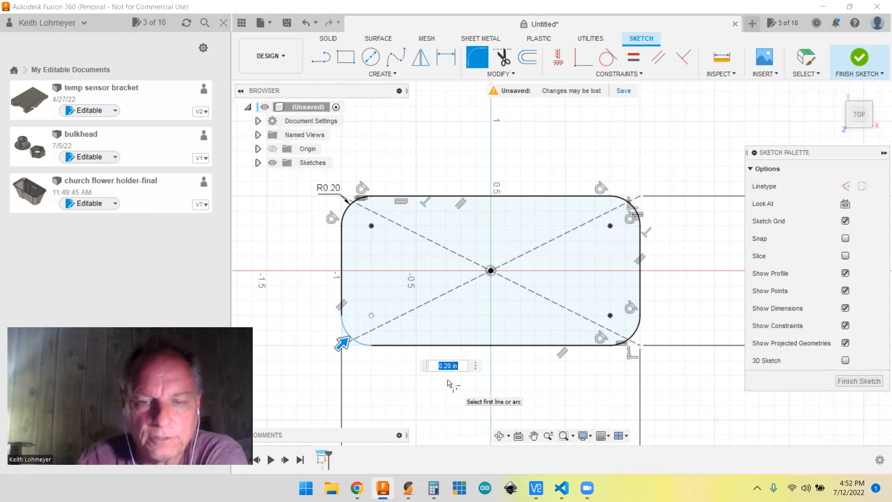
text(.25)
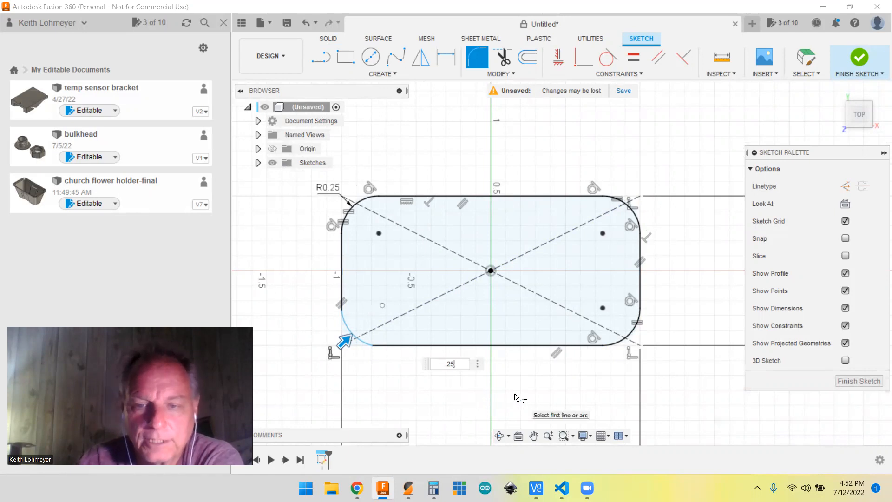
key(Return)
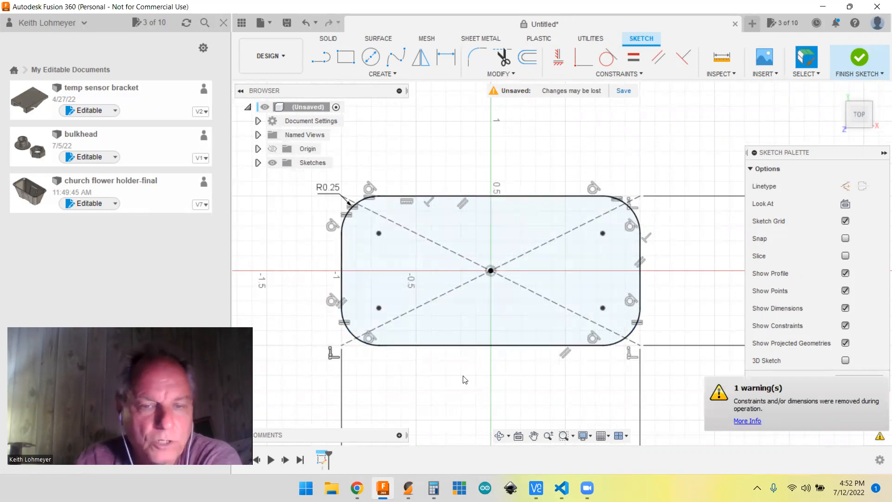
Step: Offset the whole rounded rectangle outline inward by 0.054 in
scroll(464, 379, up, 1)
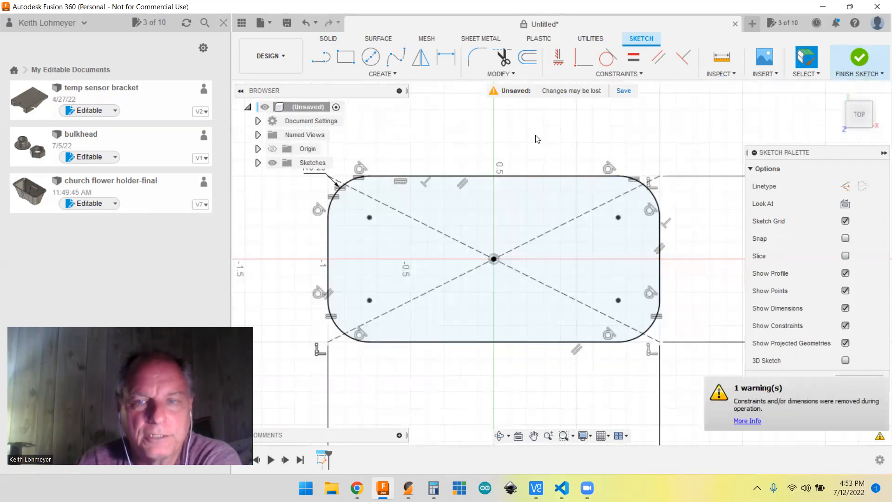
click(527, 57)
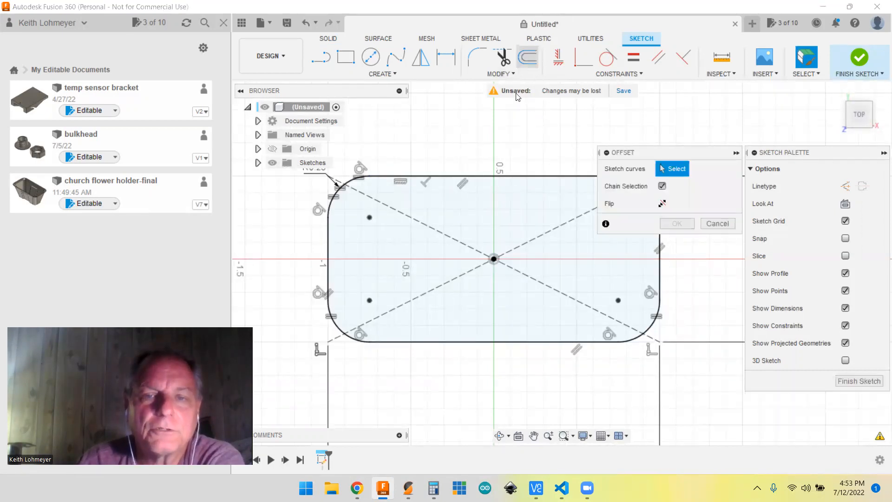
click(484, 177)
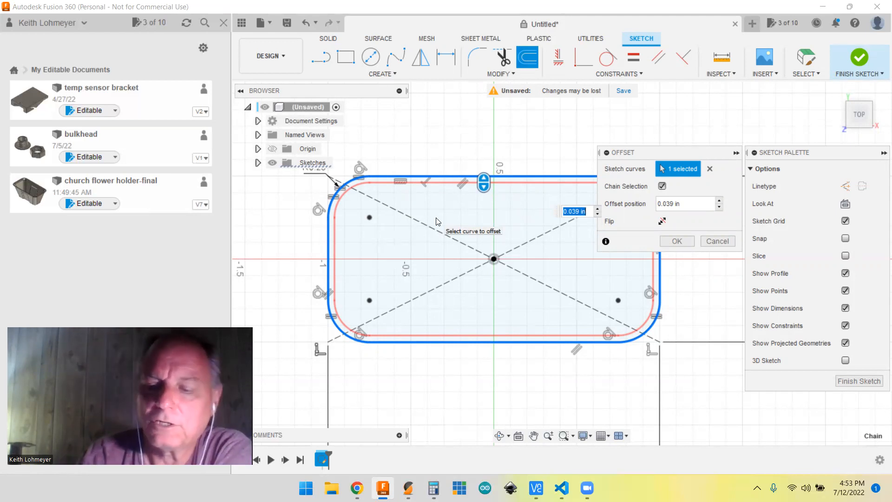
key(BackSpace)
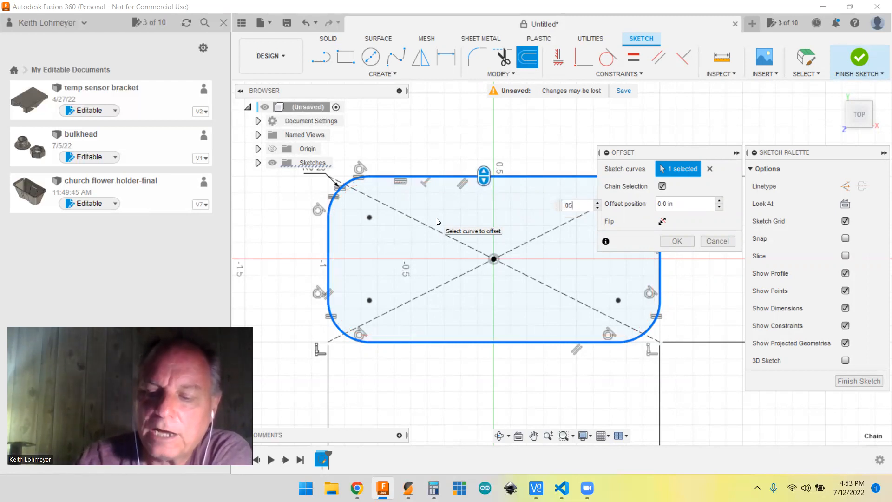
text(.054)
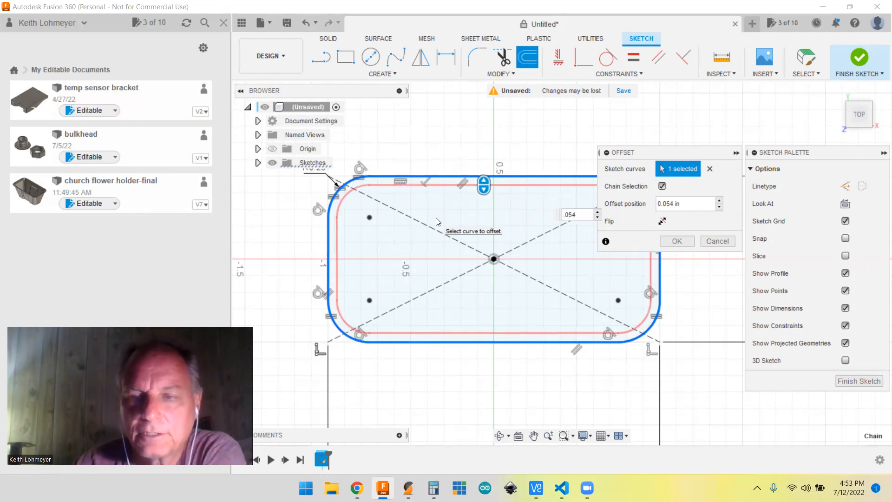
click(677, 242)
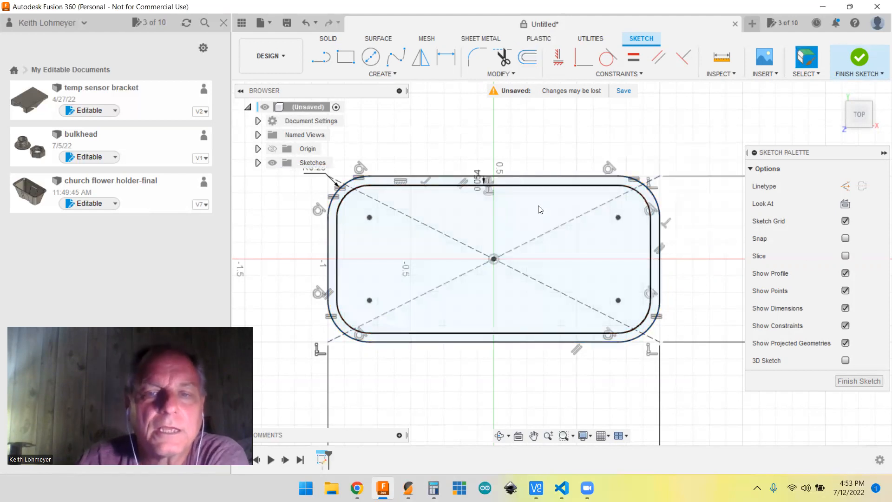
Step: Offset the outer rounded outline inward a second time, by 0.046 in
click(521, 58)
click(545, 175)
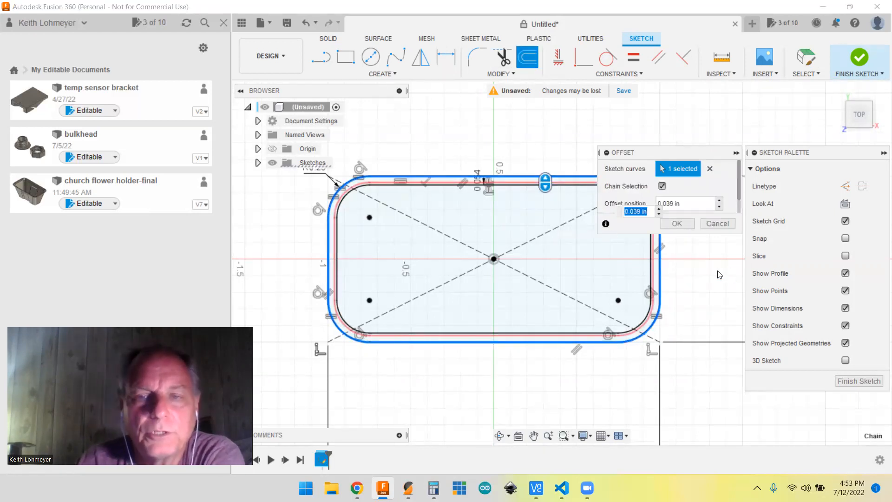
key(BackSpace)
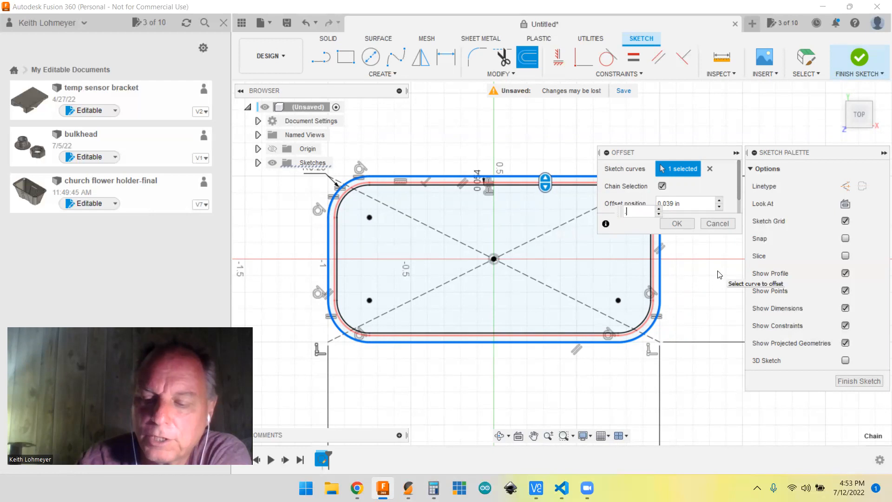
text(.04)
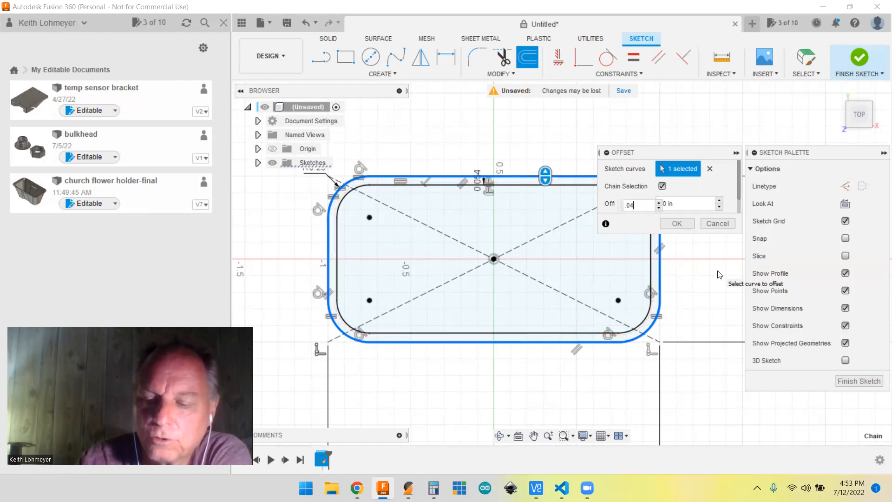
text(6)
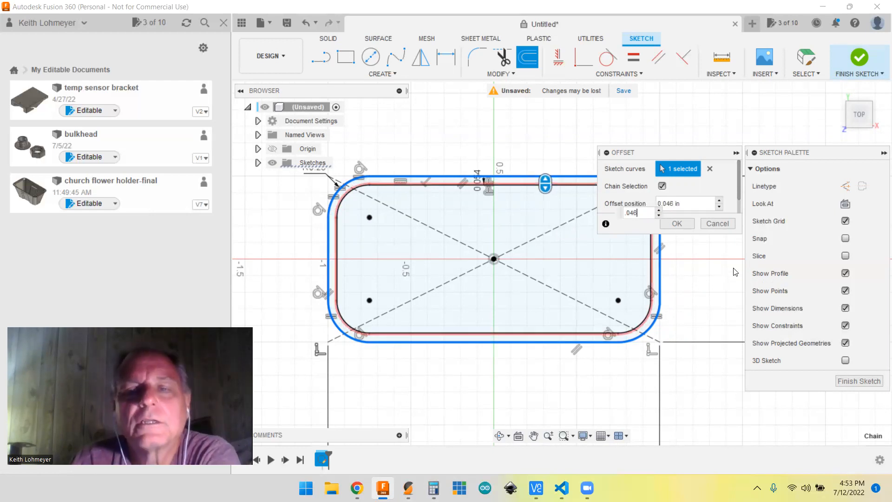
click(676, 224)
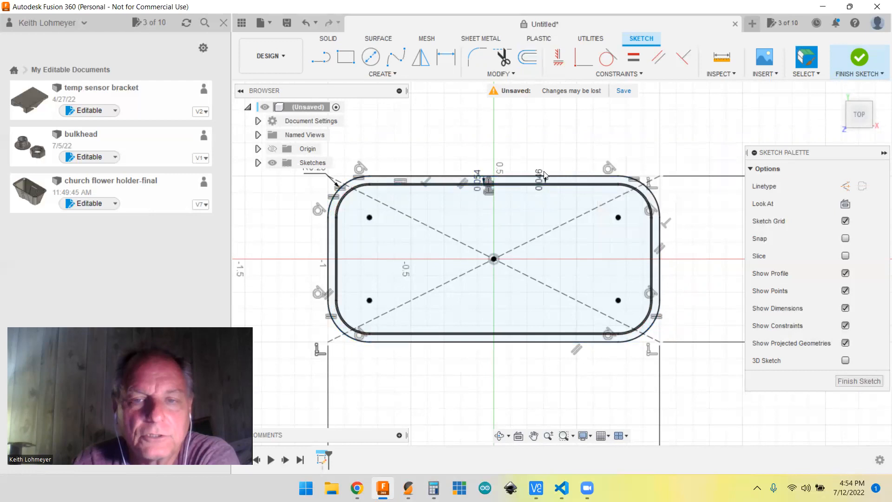
Step: Check the narrow gap between the two inner offset outlines and finish the sketch
scroll(523, 185, down, 1)
scroll(523, 184, up, 5)
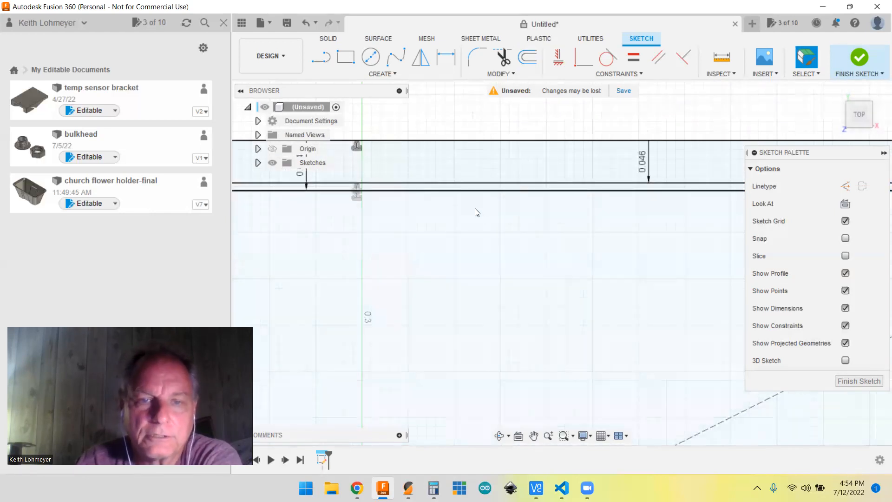
scroll(475, 210, up, 1)
scroll(527, 188, up, 1)
scroll(528, 188, down, 5)
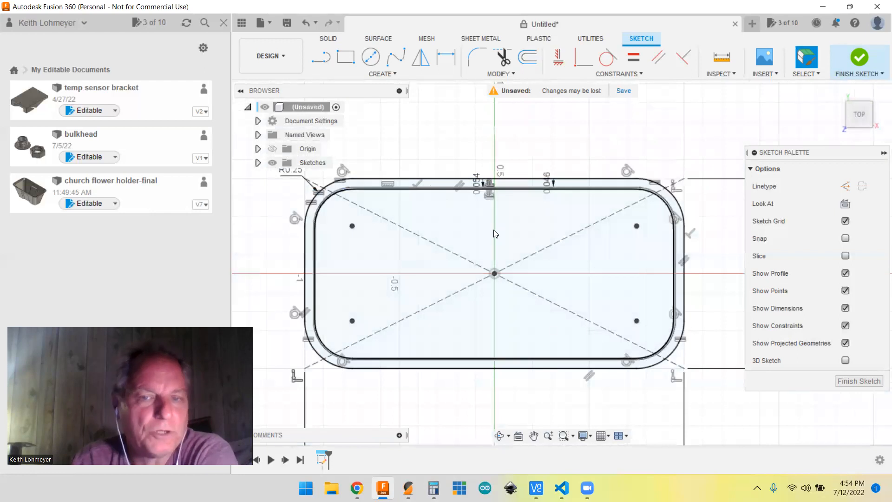
click(859, 381)
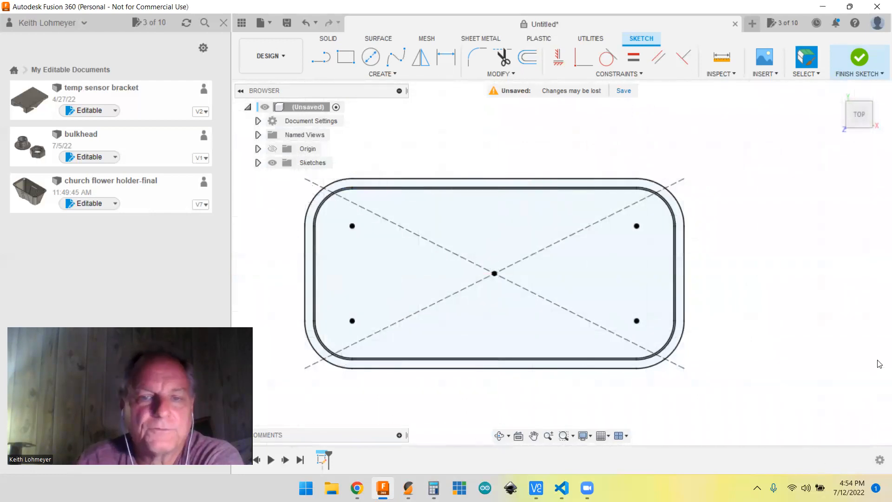
Step: Extrude all three nested profiles of the rounded rectangle sketch by -3 in as a new component
click(837, 91)
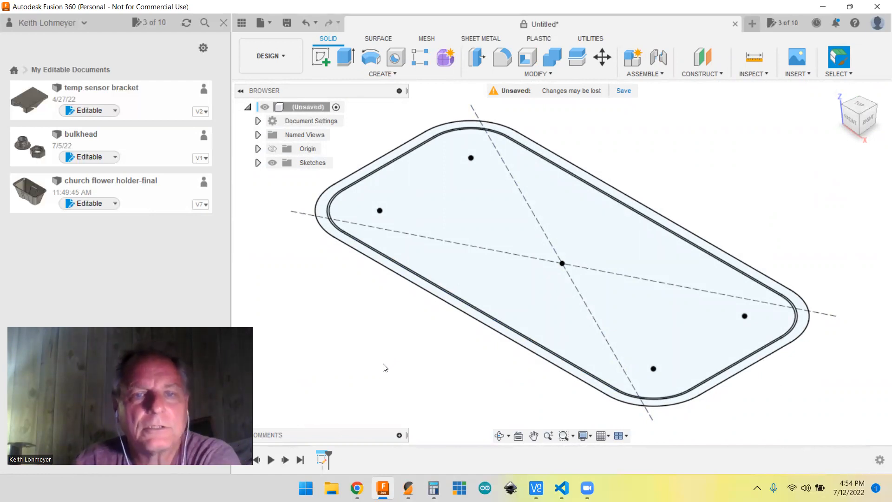
click(346, 57)
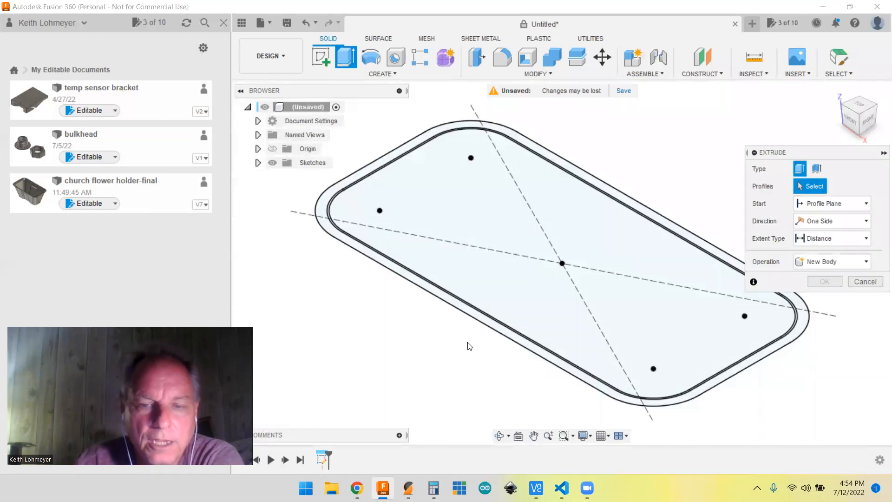
scroll(498, 329, up, 5)
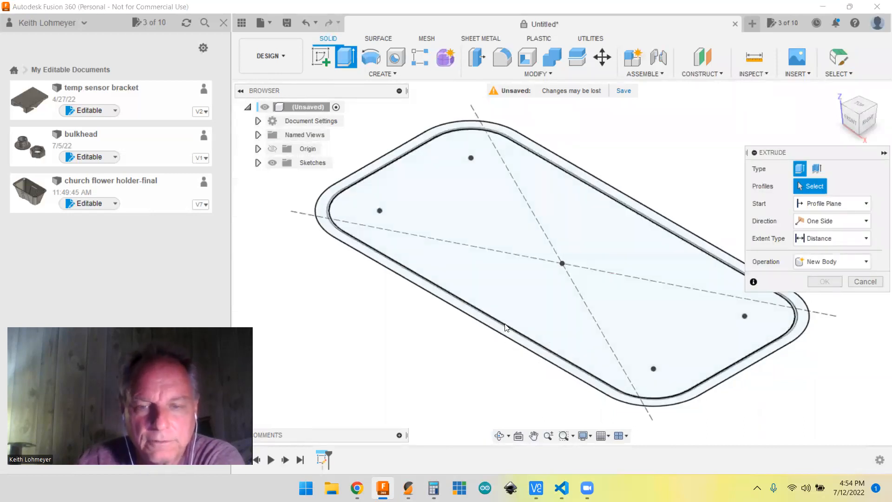
scroll(505, 326, up, 2)
click(503, 335)
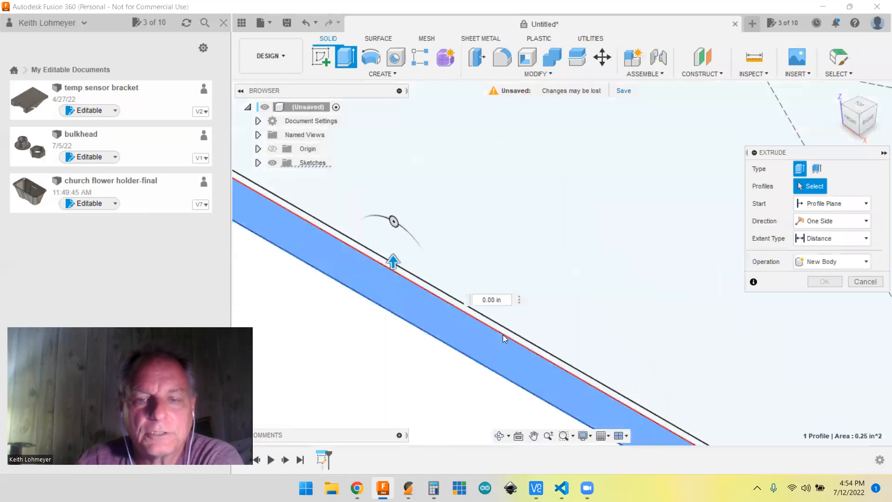
click(504, 332)
click(521, 316)
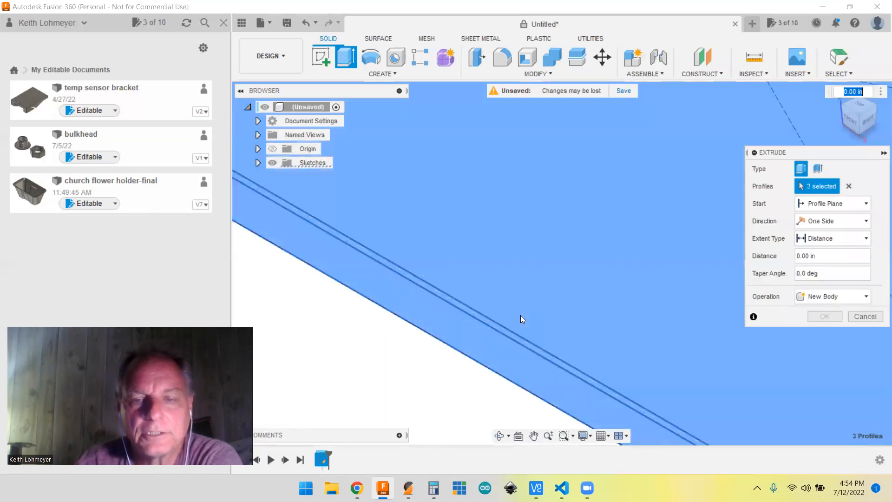
scroll(713, 342, down, 7)
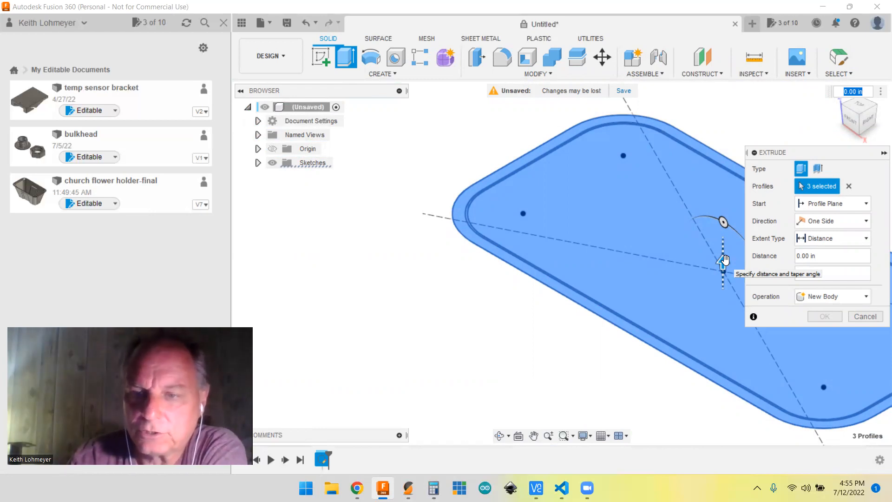
key(BackSpace)
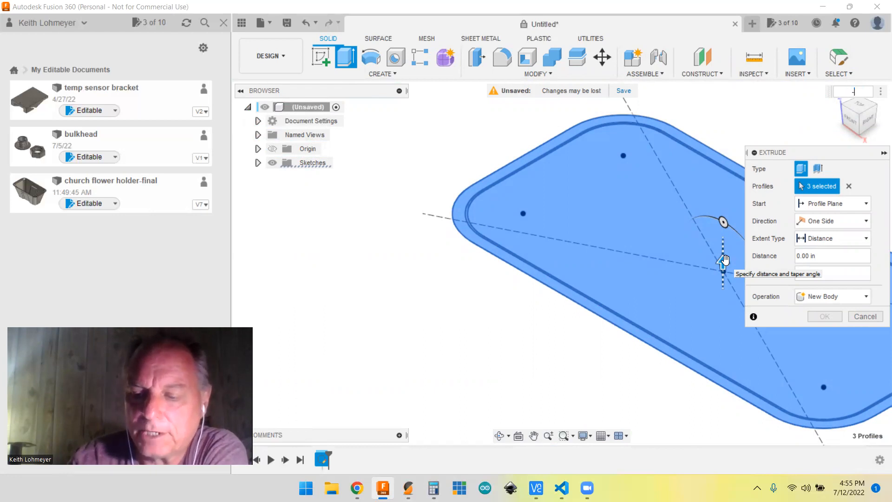
text(-3)
key(Return)
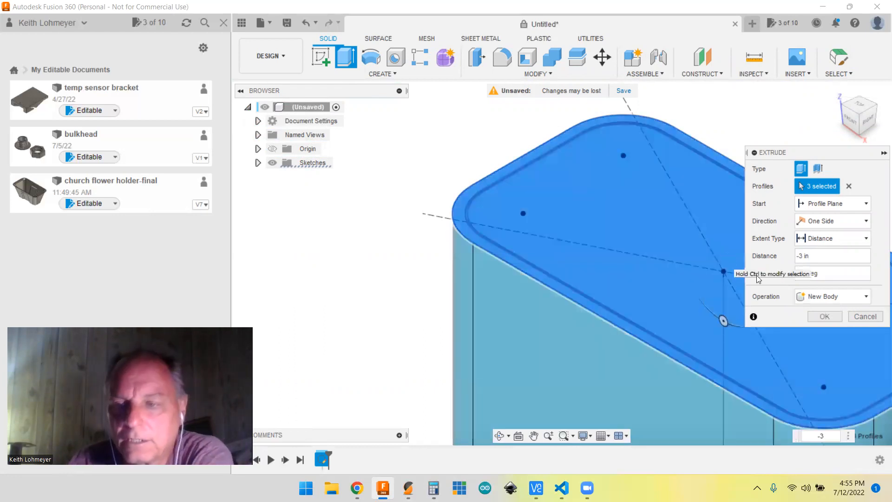
click(867, 295)
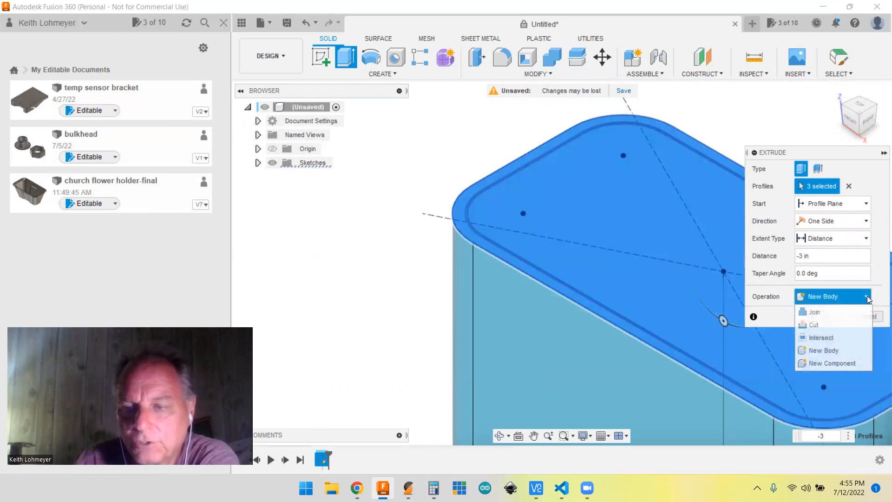
click(824, 363)
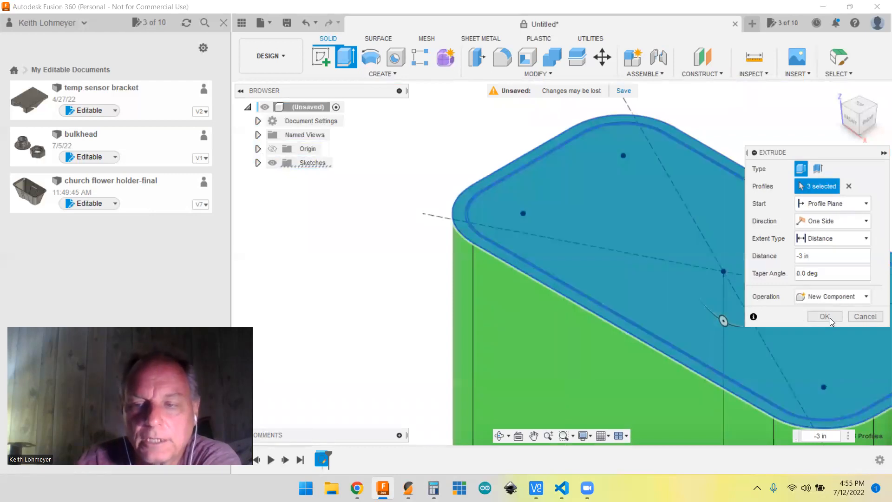
click(825, 317)
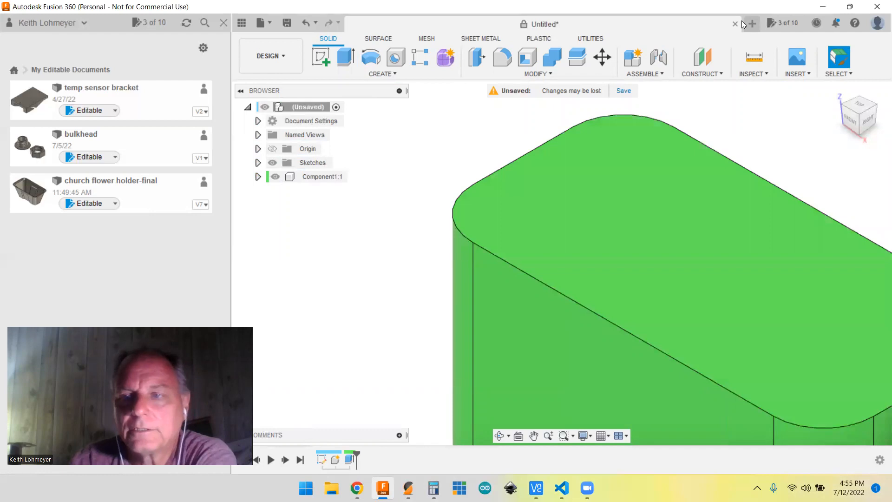
Step: Rename the newly extruded component as bottom
click(836, 91)
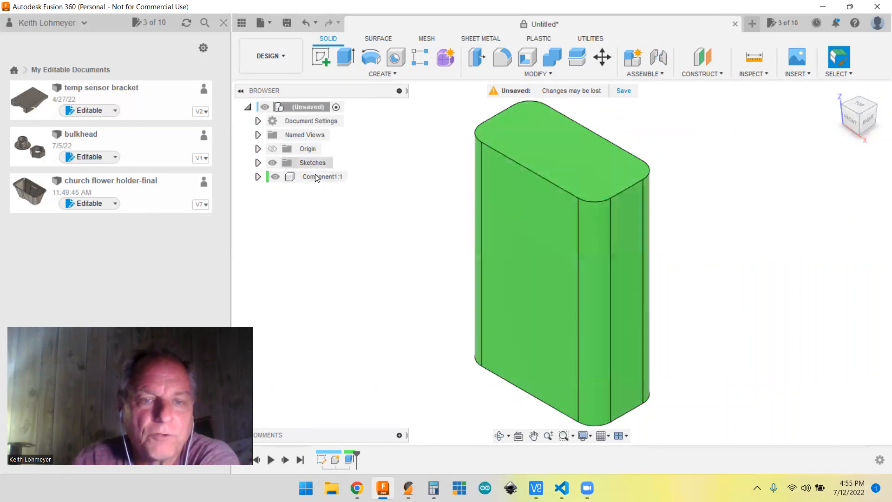
double_click(318, 176)
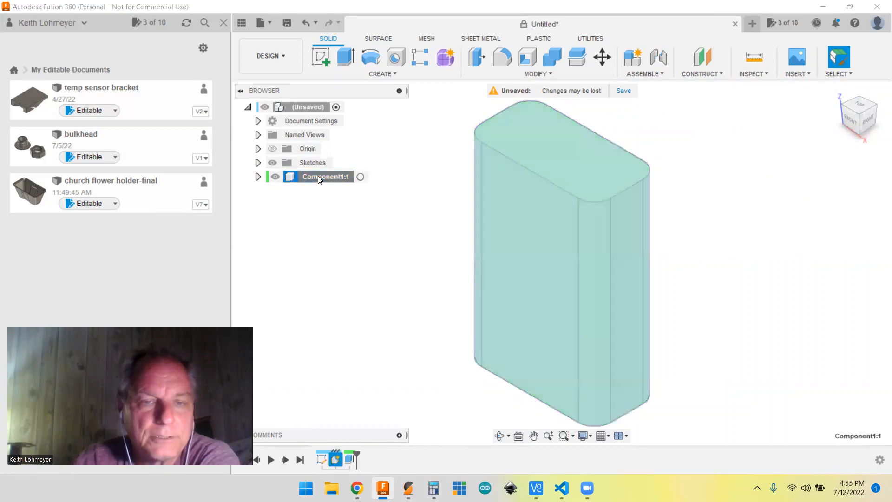
text(bottom)
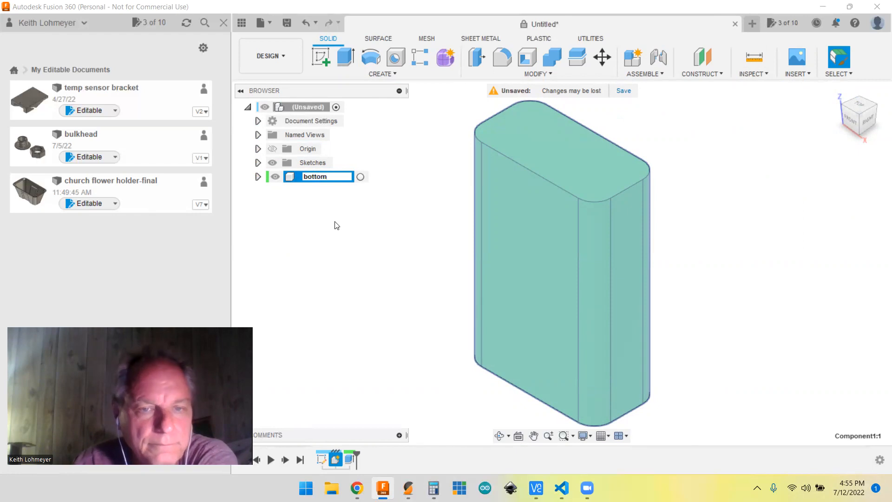
key(Return)
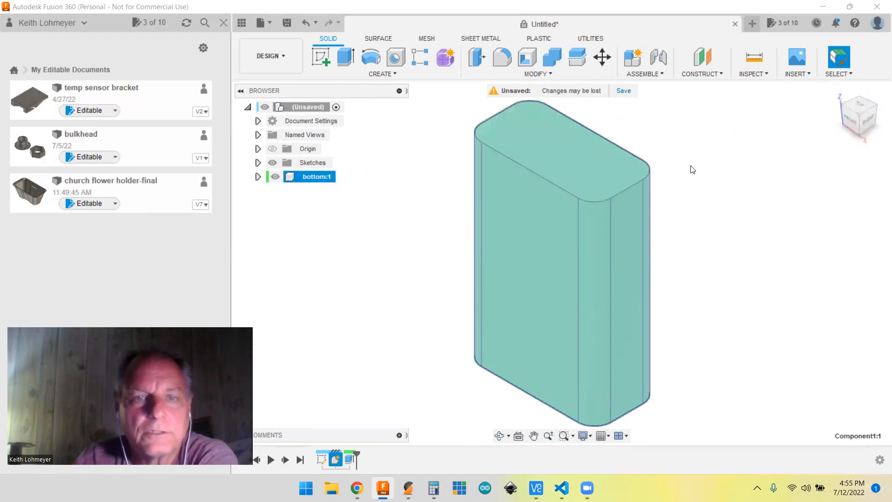
Step: Start another extrusion and make Sketch1 visible again on the bottom component's upper face
click(344, 58)
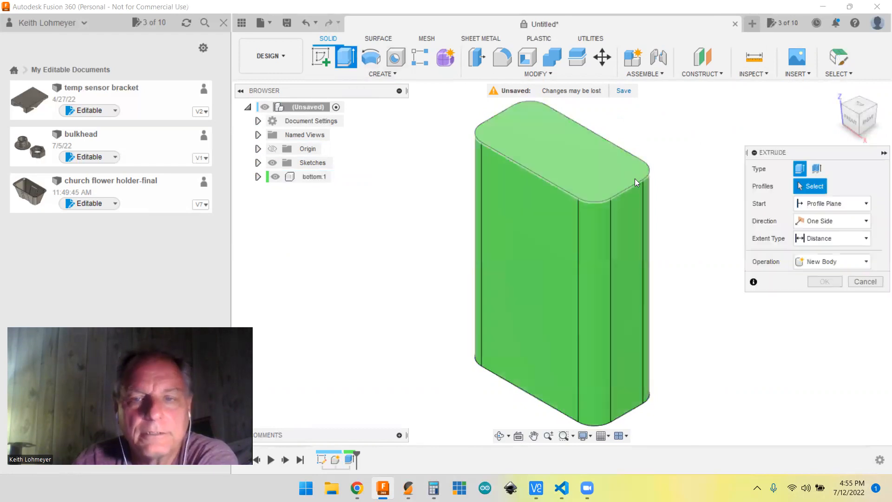
click(258, 163)
click(283, 176)
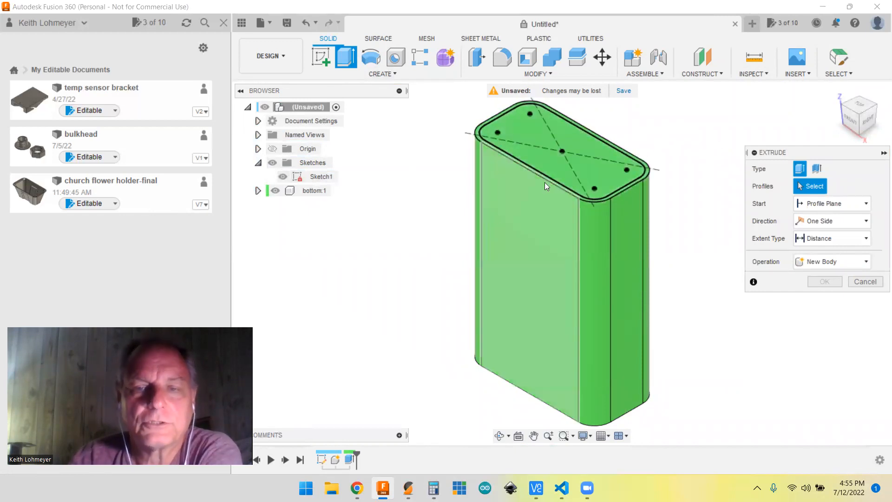
Step: Extrude all three Sketch1 profiles 1 in upward from the bottom component as a new component
scroll(562, 155, up, 4)
scroll(561, 154, up, 2)
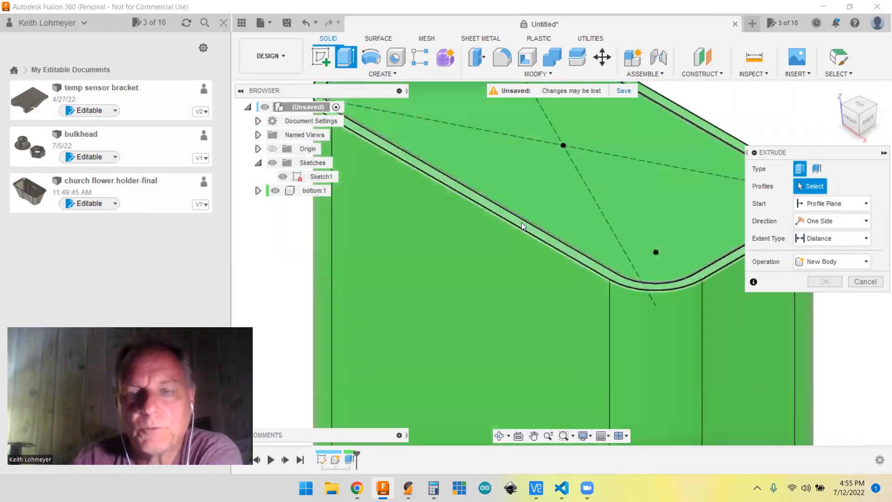
scroll(527, 224, up, 2)
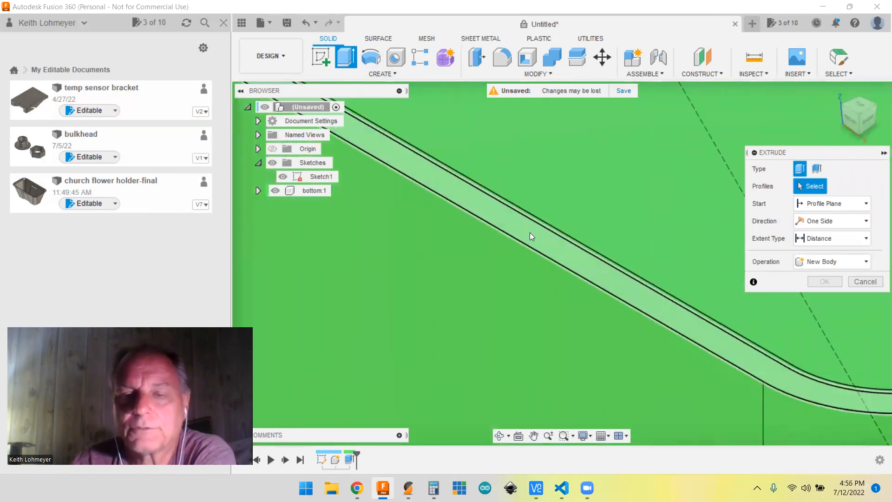
click(530, 232)
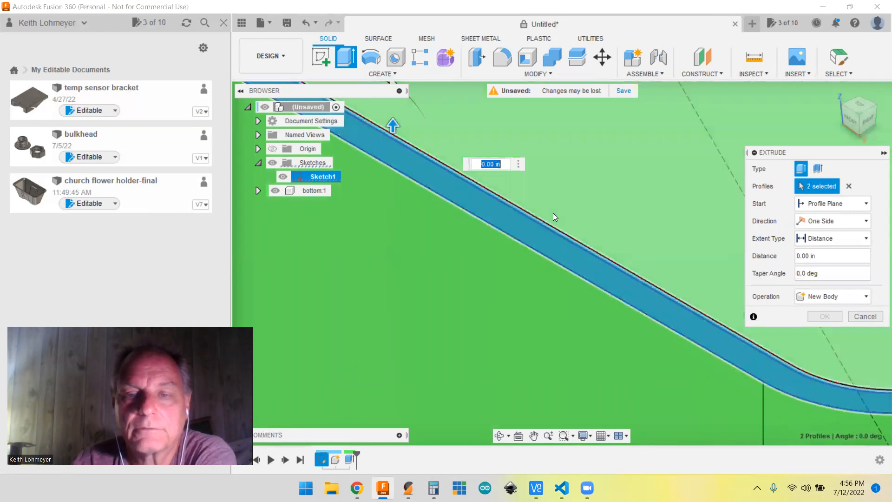
scroll(623, 360, down, 5)
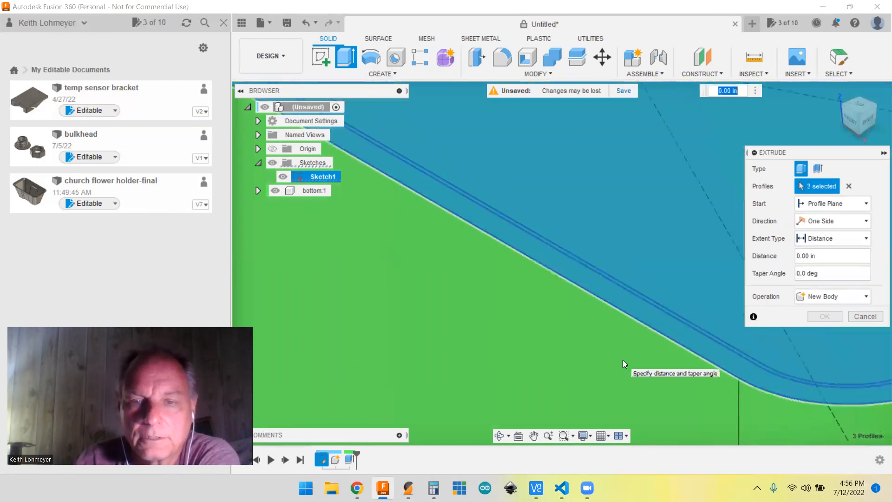
scroll(623, 360, down, 2)
scroll(623, 360, up, 2)
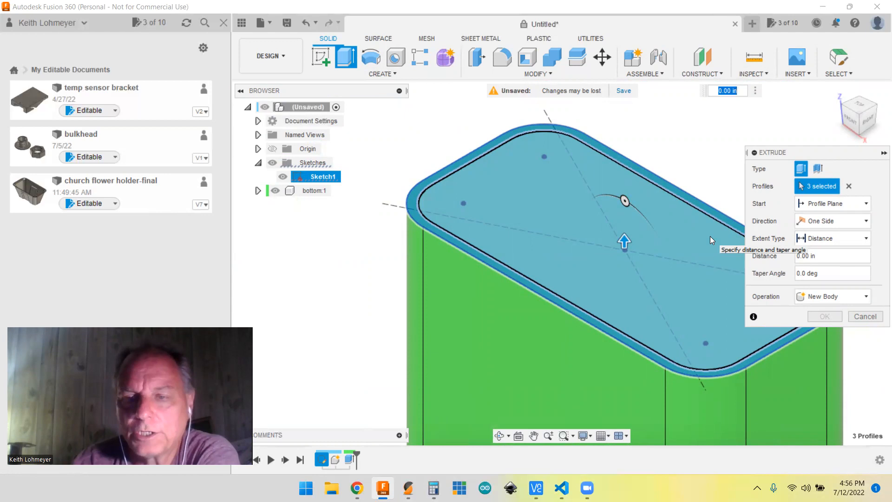
text(1)
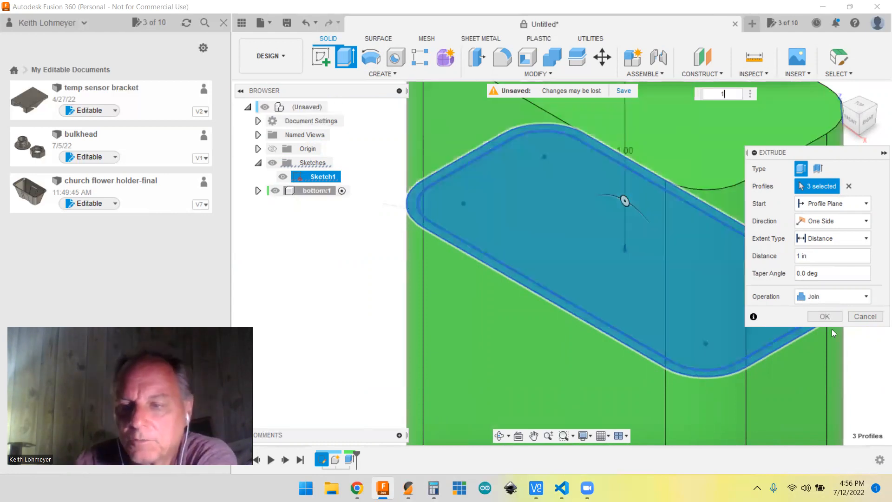
click(865, 297)
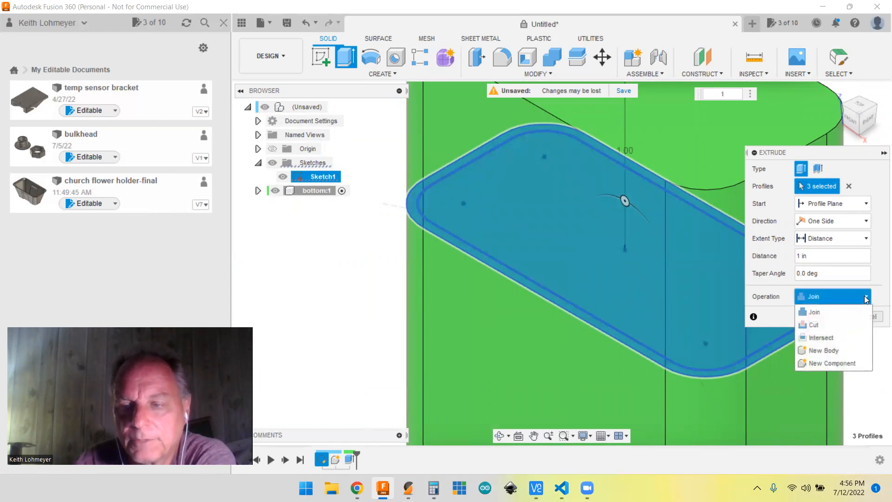
click(850, 363)
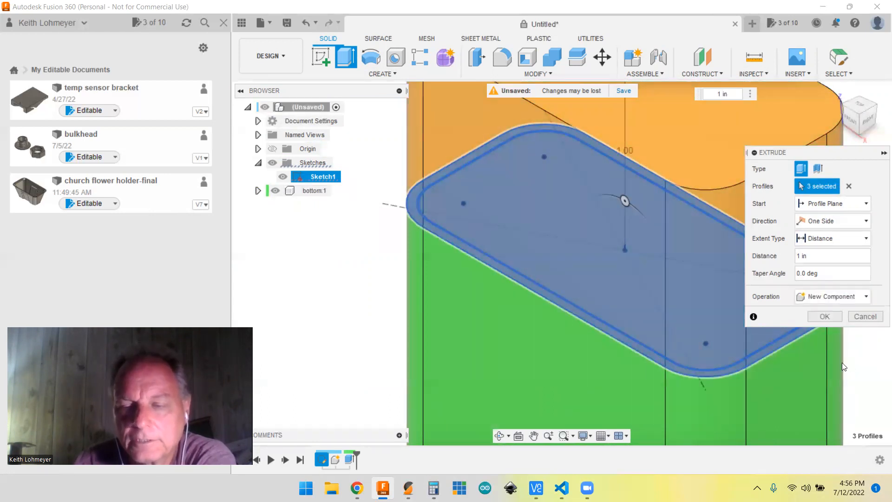
click(821, 315)
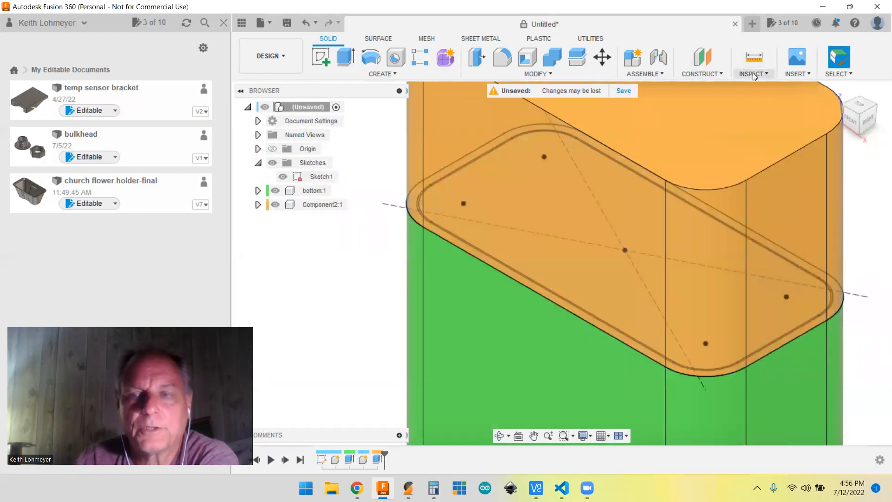
click(753, 73)
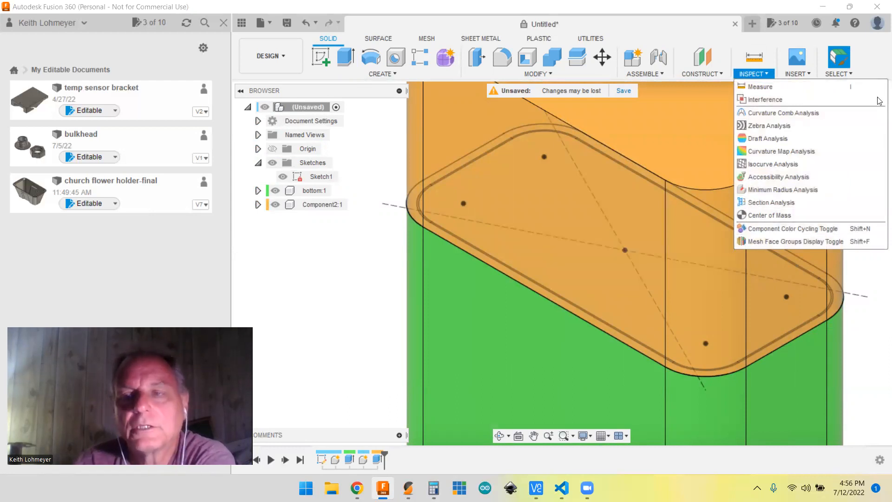
click(349, 362)
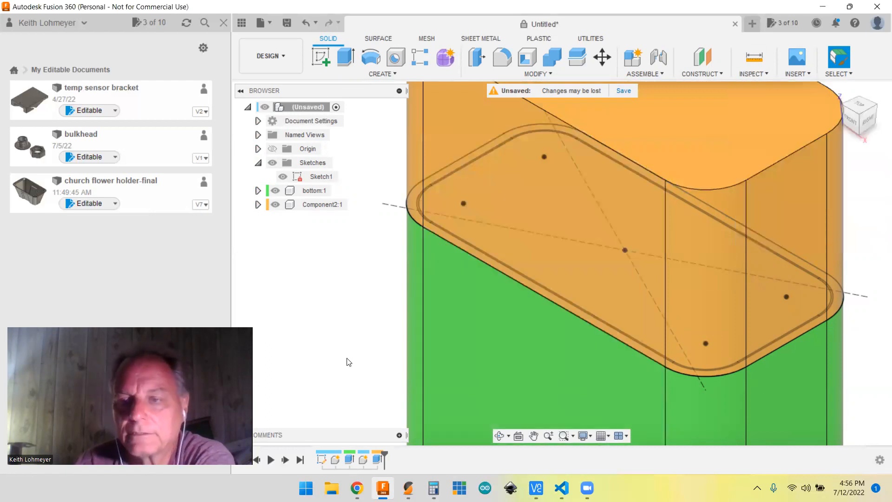
scroll(645, 265, down, 5)
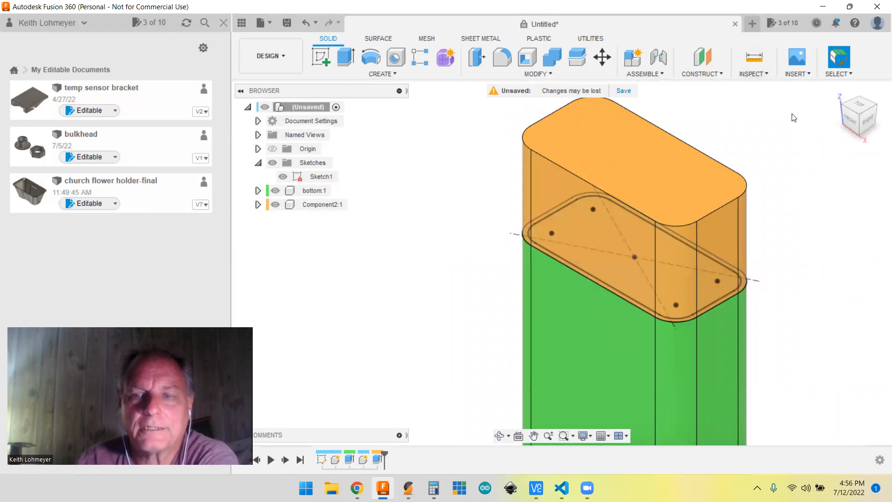
scroll(464, 283, up, 3)
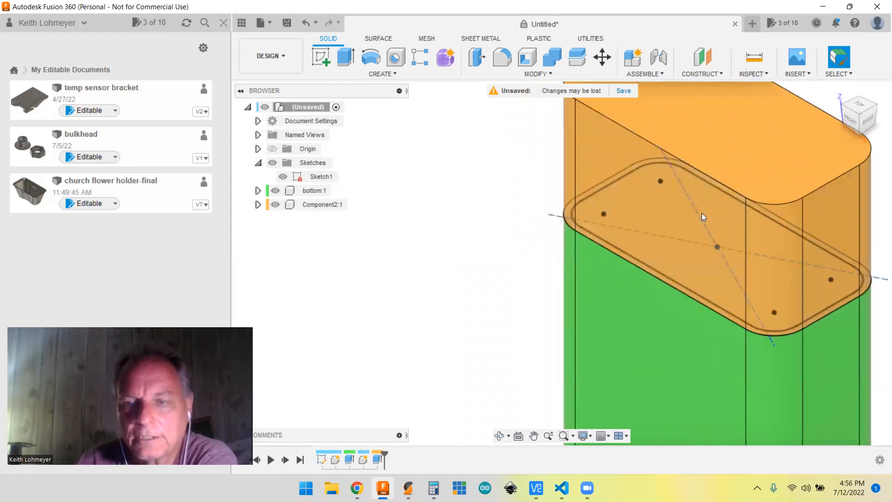
middle_drag(704, 208, 570, 237)
scroll(570, 238, up, 3)
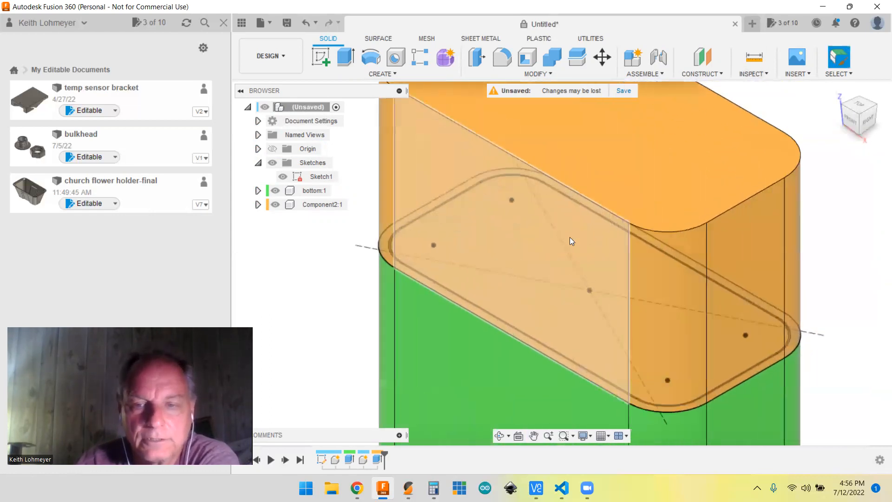
scroll(570, 241, down, 6)
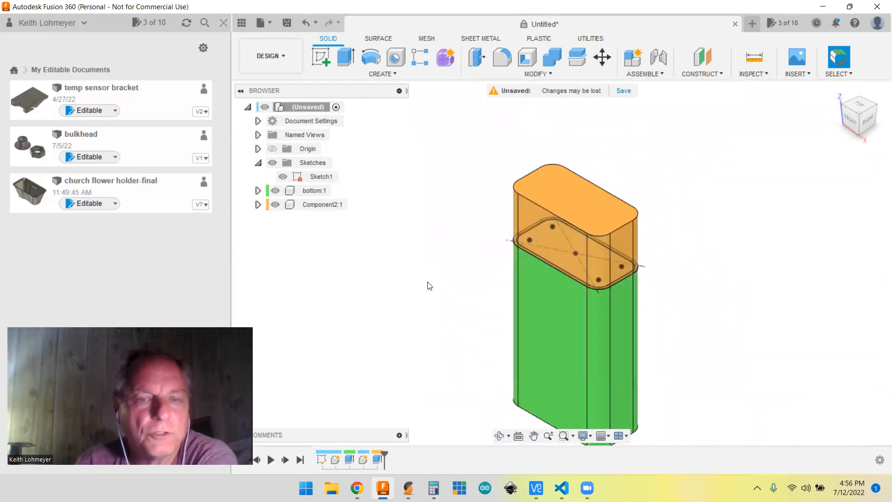
Step: Rename the second component, above bottom, as top
double_click(316, 206)
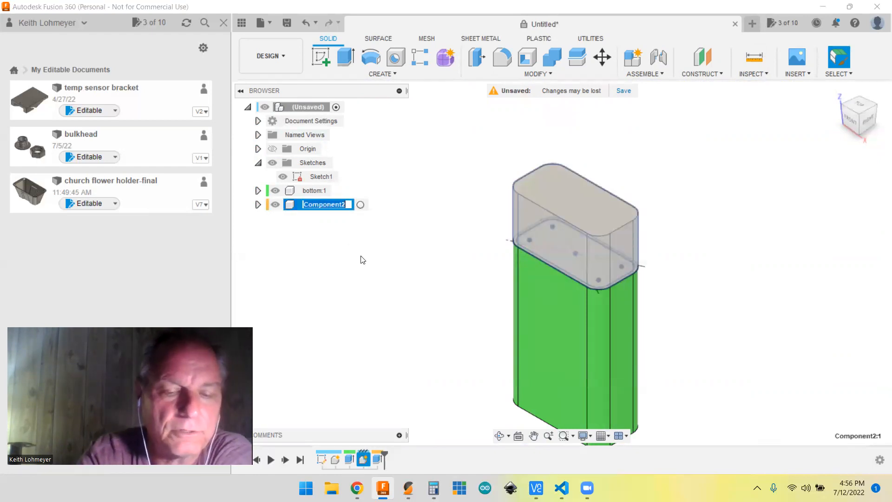
text(top)
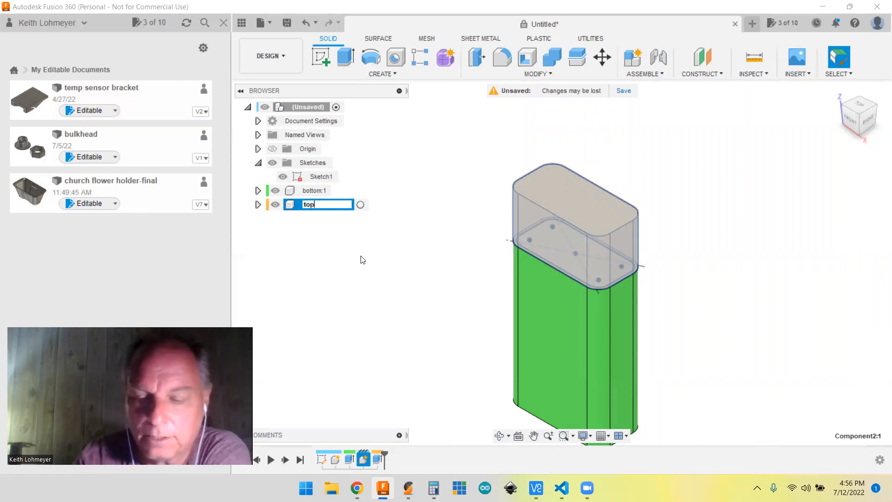
key(Return)
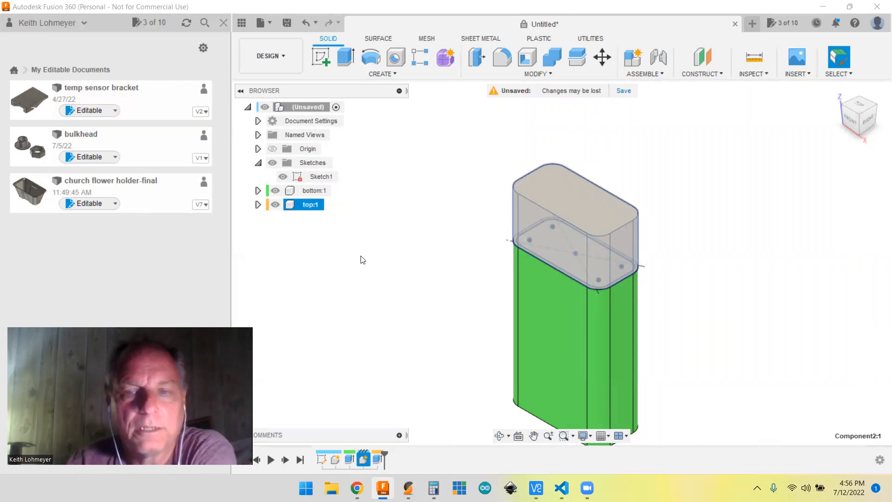
Step: Hide the top component and Sketch1, leaving only the bottom component displayed
click(386, 266)
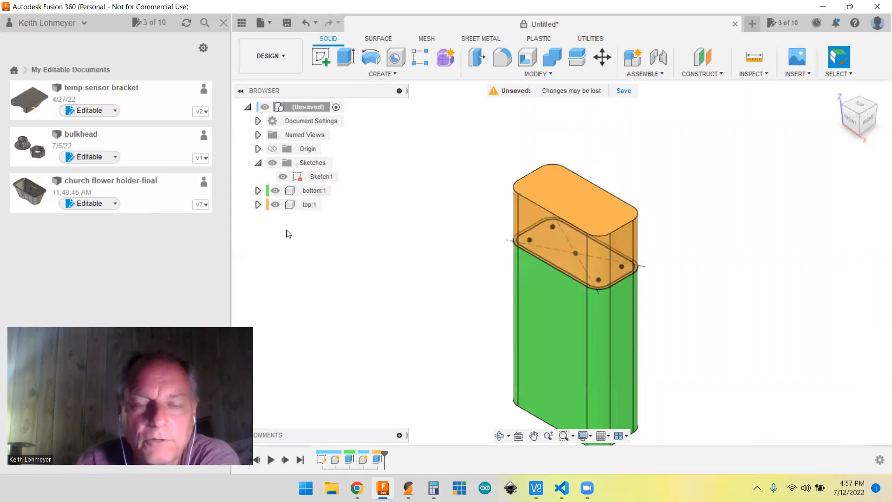
click(275, 204)
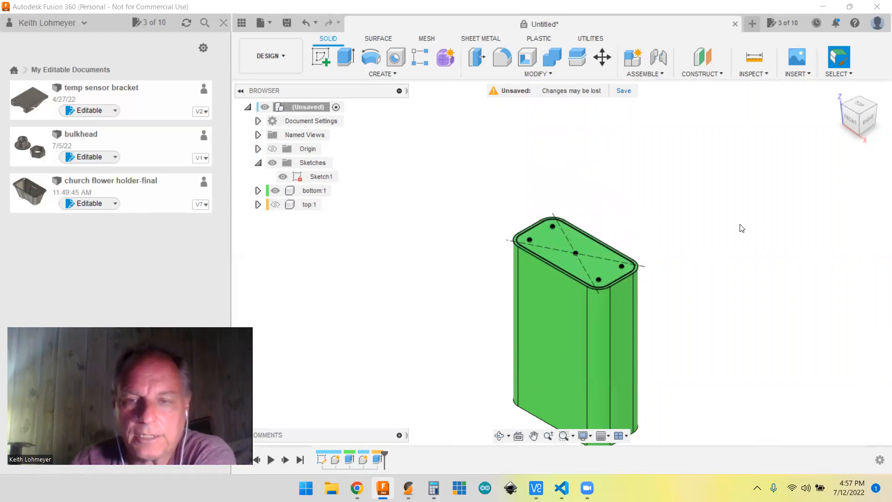
click(285, 178)
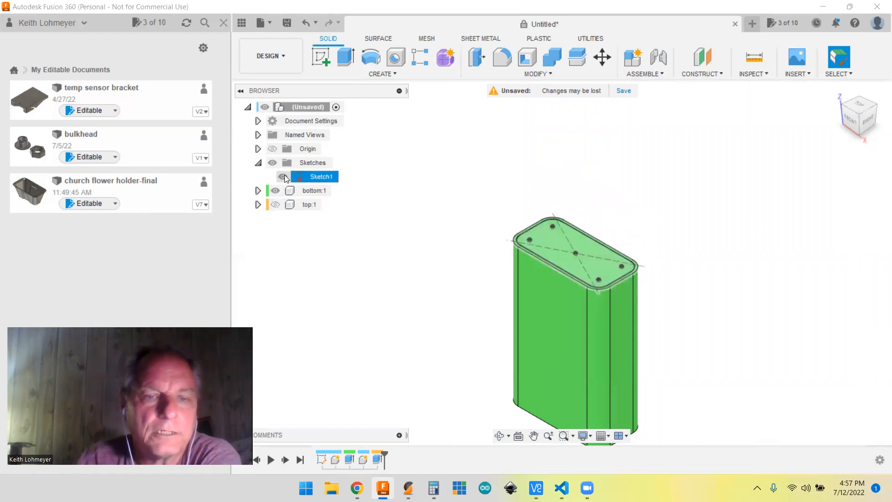
click(283, 177)
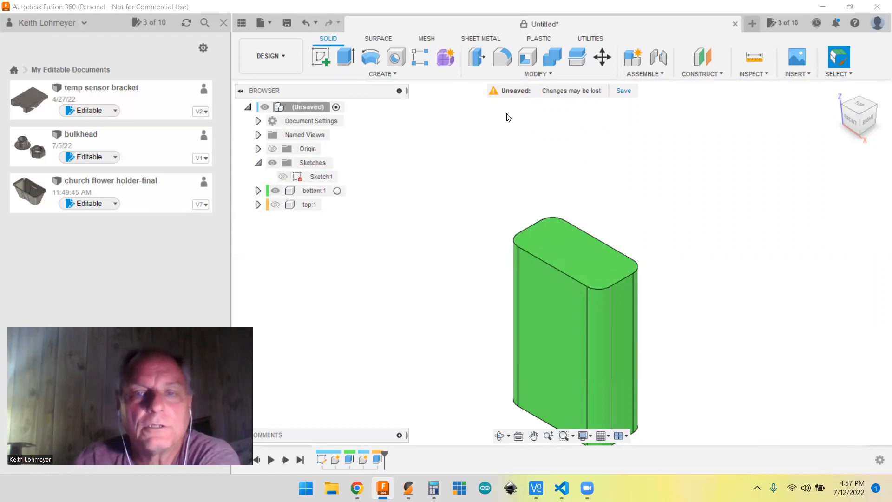
Step: Shell the bottom component through its upper face with a 0.1 in inside thickness
click(530, 53)
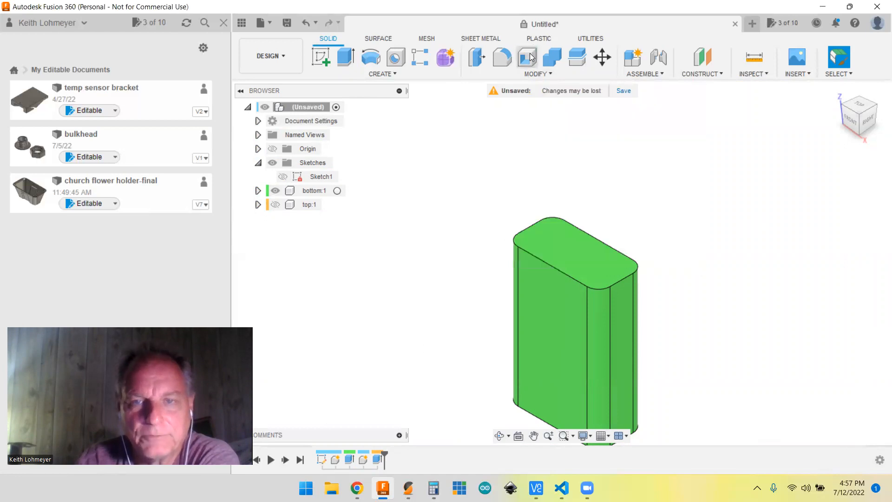
click(578, 256)
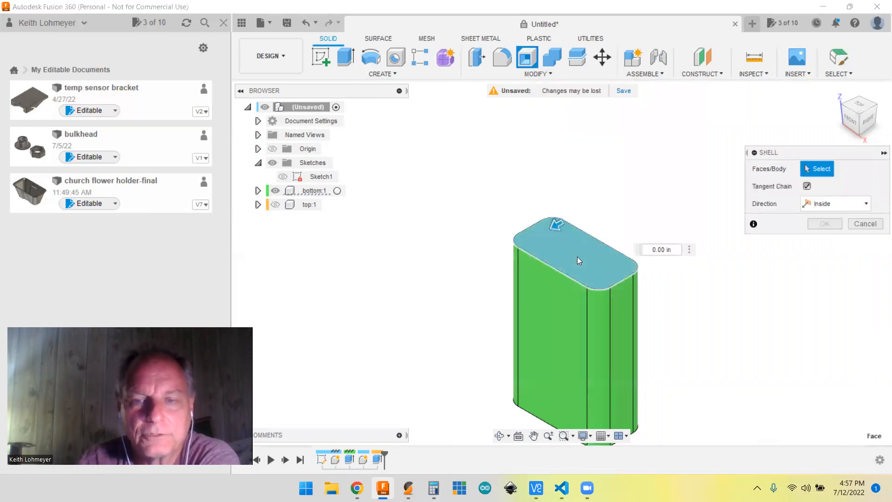
key(BackSpace)
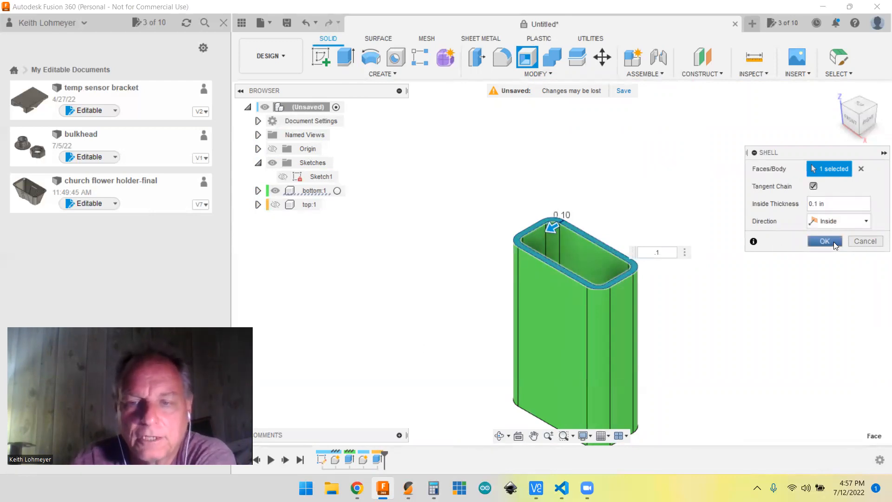
click(824, 242)
Step: Show the top component and hide the bottom component
click(282, 205)
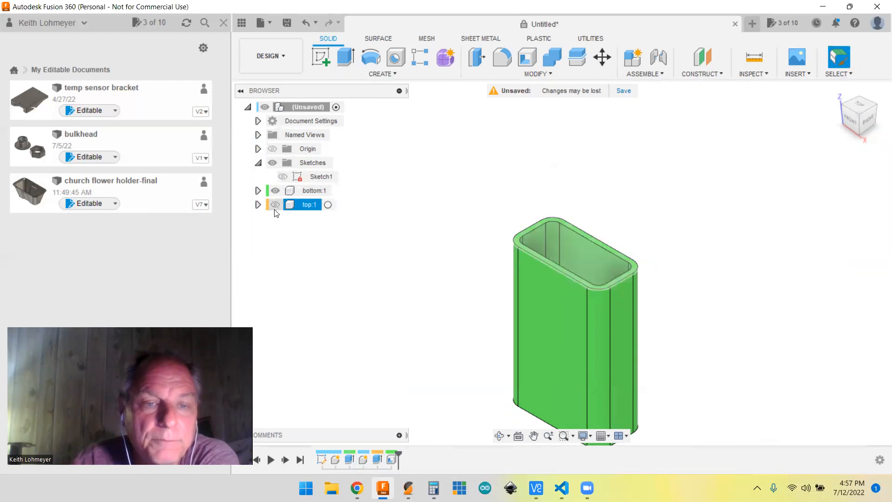
click(275, 205)
click(276, 191)
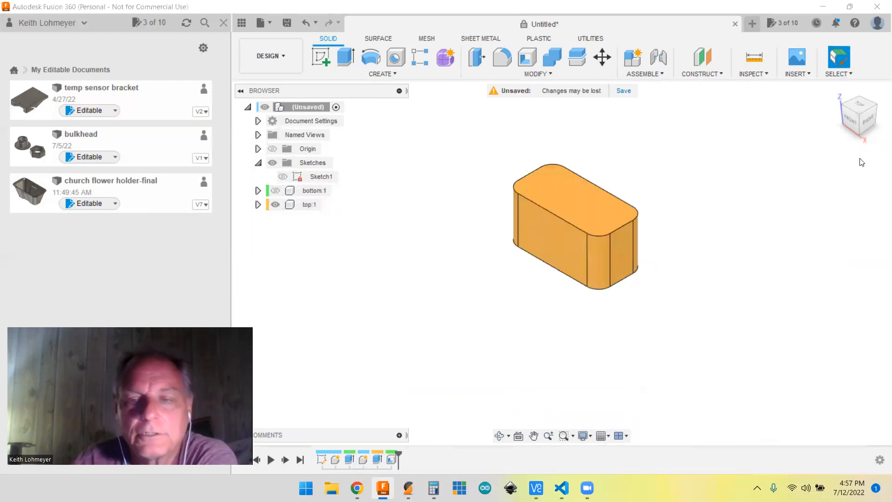
Step: Shell the top component through its underside face with a 0.1 in inside thickness
shift+middle_drag(698, 218, 693, 110)
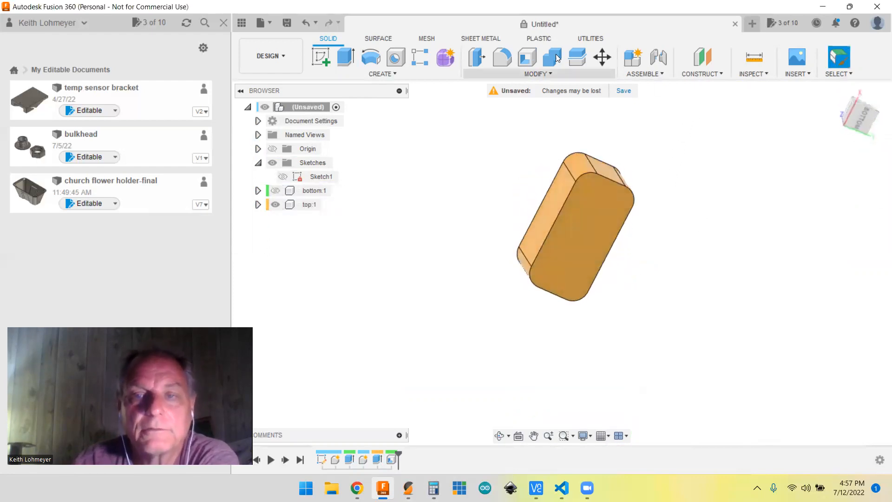
click(527, 57)
click(591, 226)
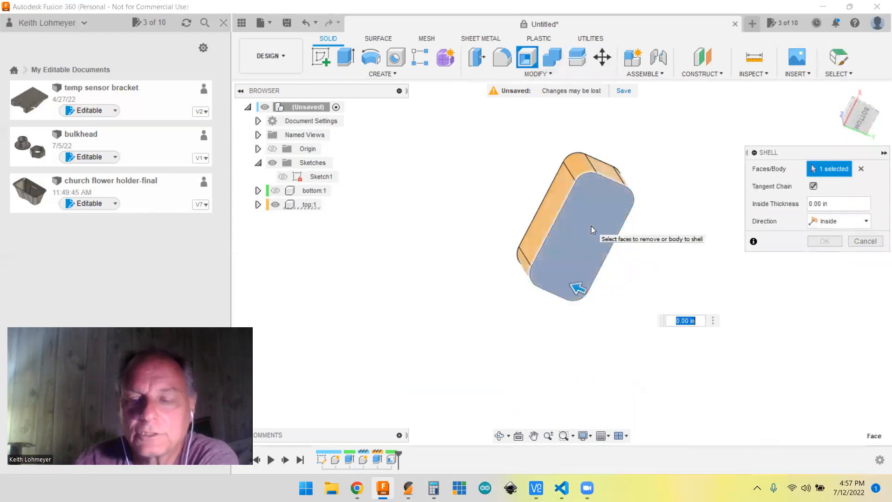
text(.1)
key(Return)
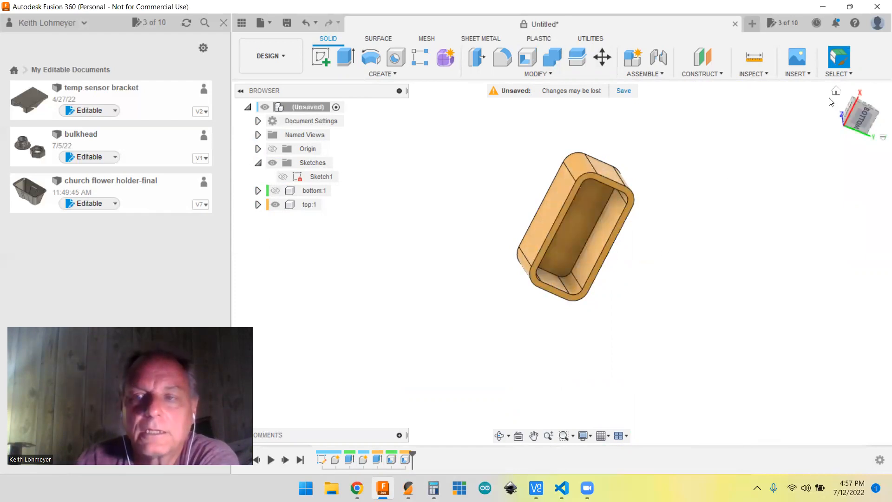
Step: Make the bottom component visible again beneath the top one and view both from the home orientation
click(835, 93)
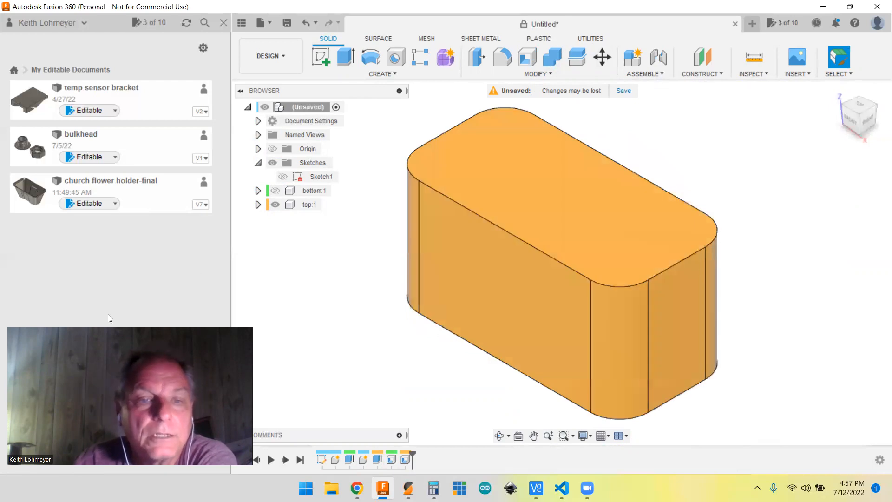
click(272, 193)
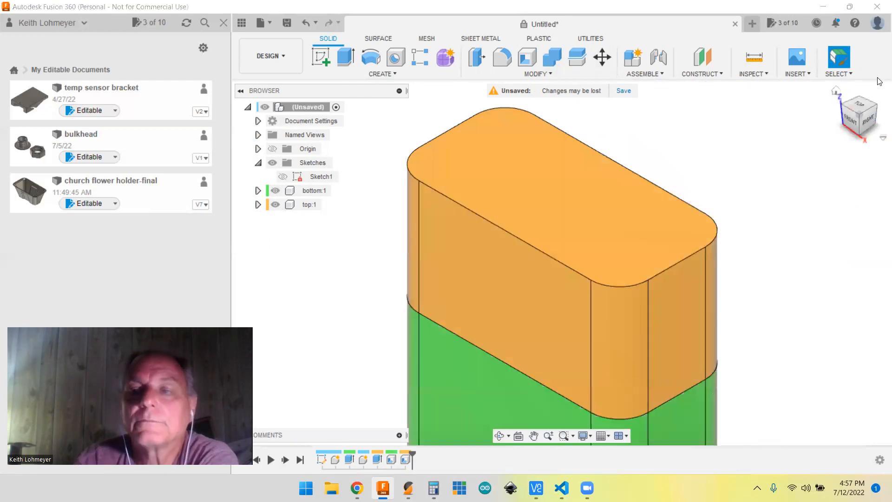
click(840, 92)
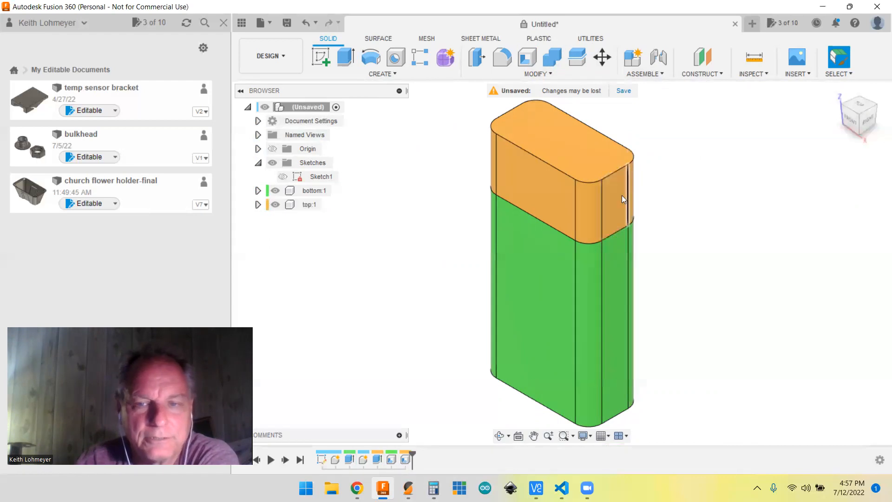
Step: Hide the top component and display Sketch1 on the bottom component's open rim
click(271, 205)
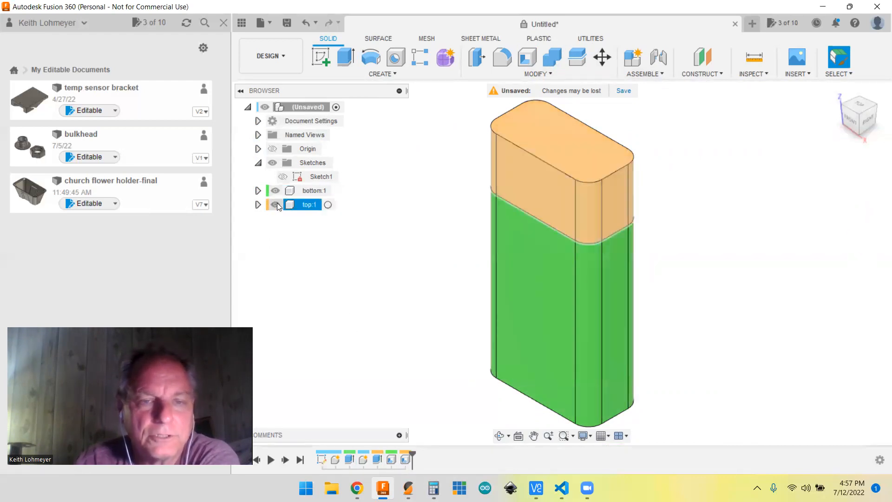
click(276, 204)
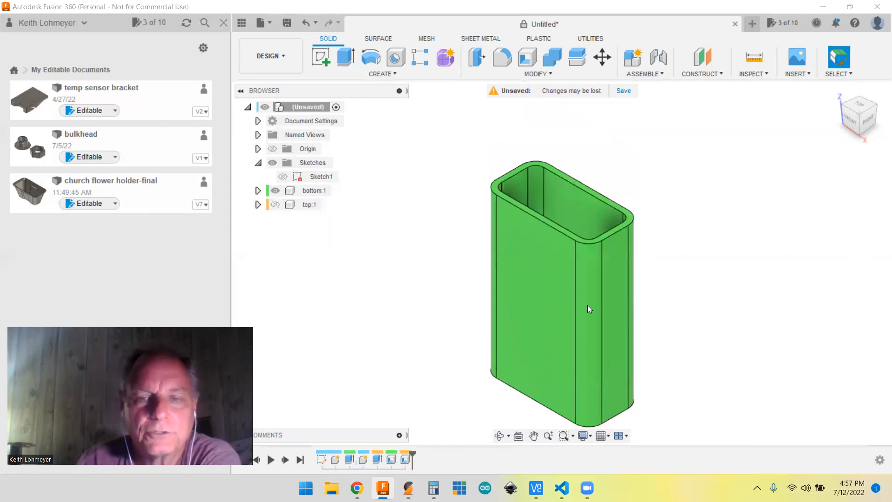
click(283, 176)
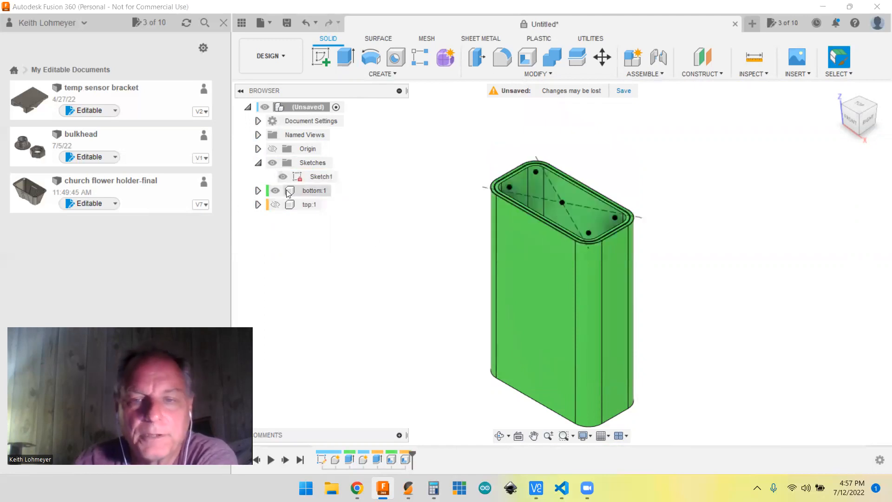
Step: Extrude the outer ring and the thin adjoining ring of Sketch1 by -1 in as a cut into the bottom component's wall
scroll(502, 177, up, 10)
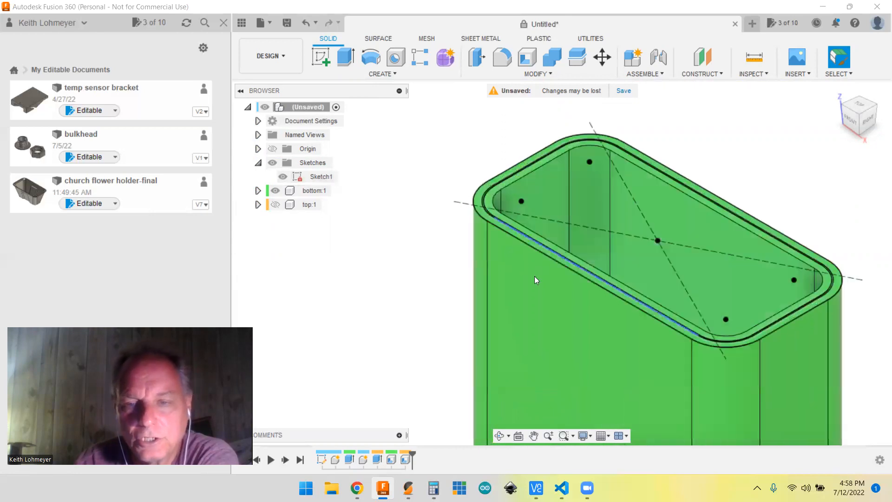
scroll(577, 300, up, 1)
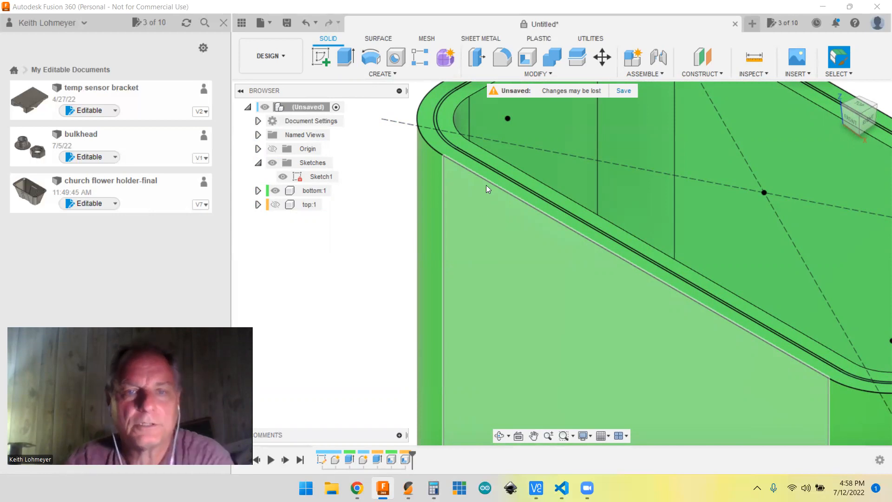
click(345, 56)
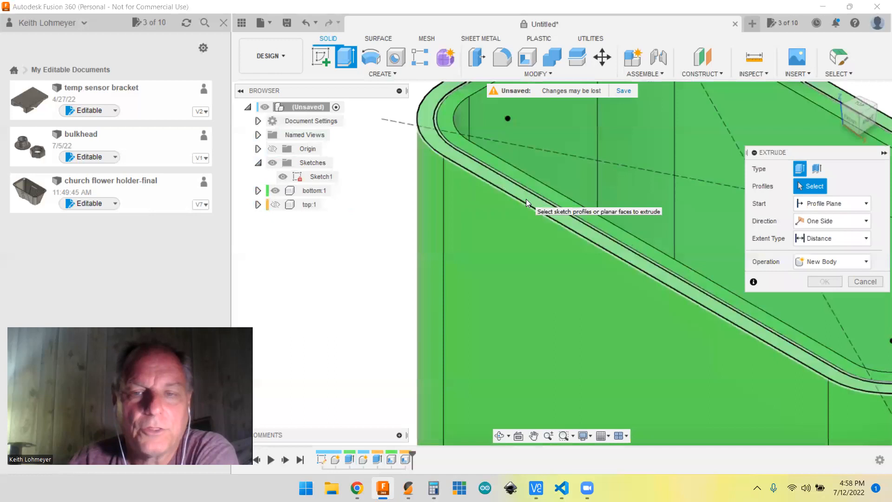
click(526, 199)
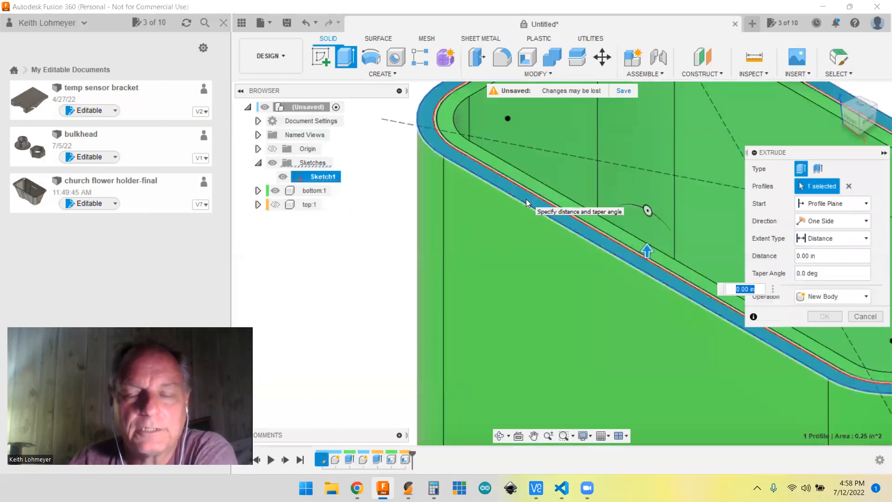
scroll(537, 194, up, 5)
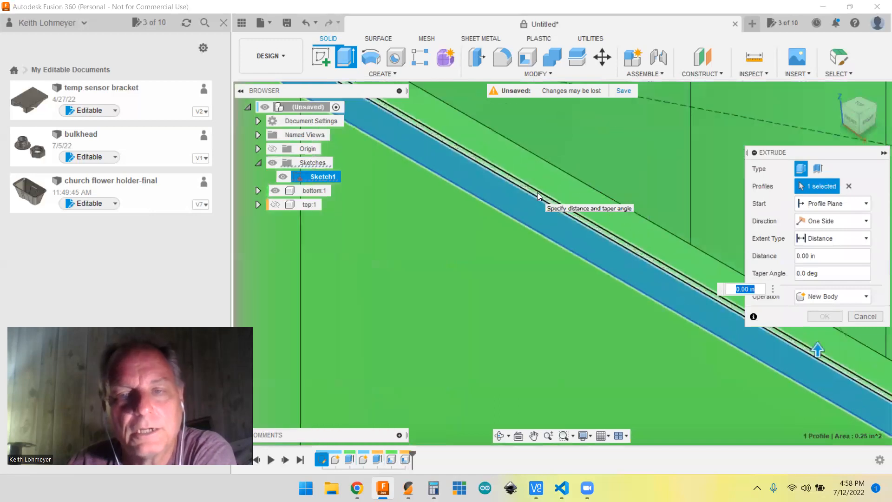
click(538, 192)
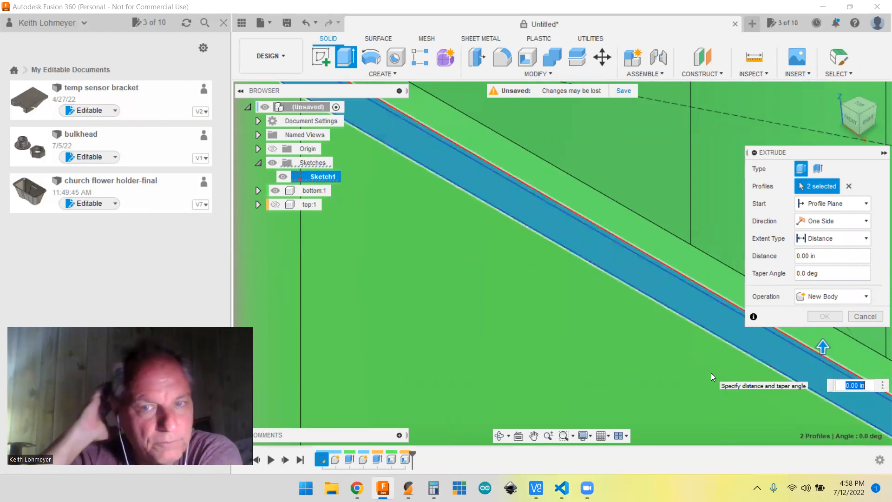
scroll(693, 372, down, 3)
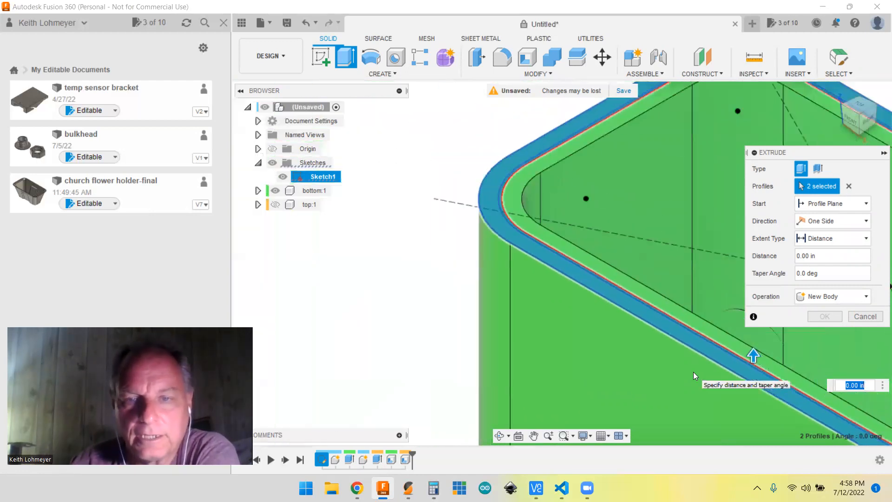
scroll(693, 372, down, 2)
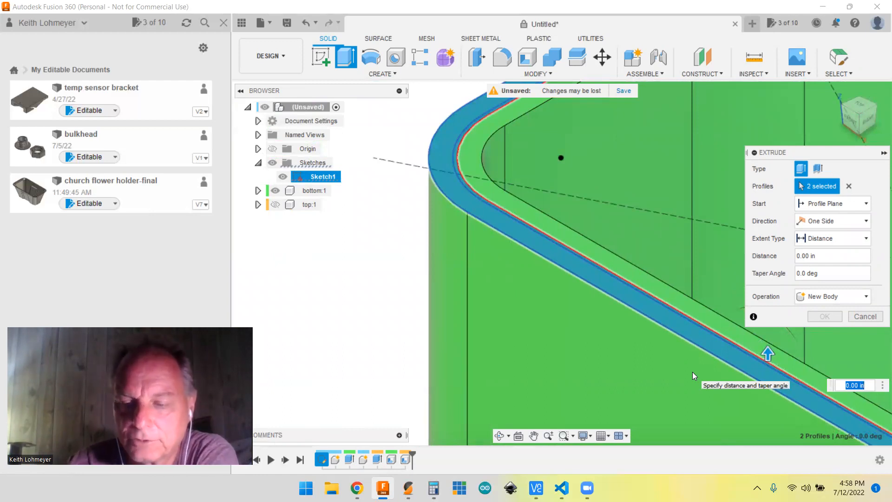
key(BackSpace)
text(-1)
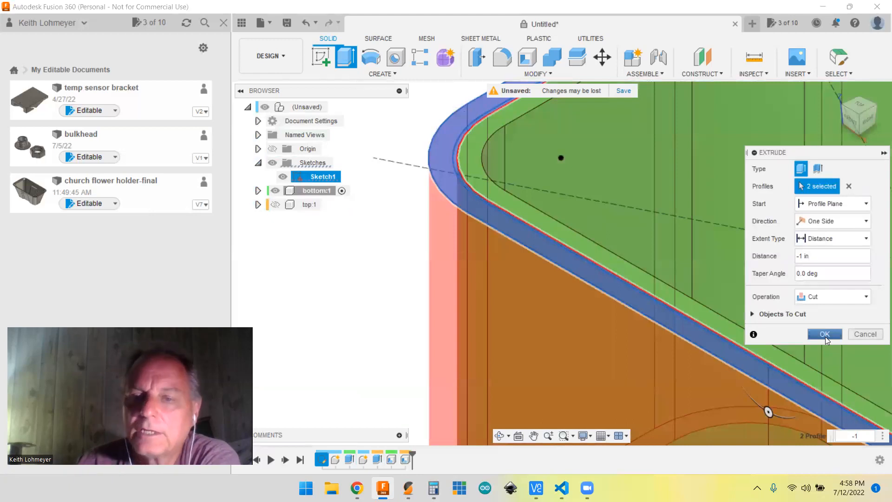
click(826, 335)
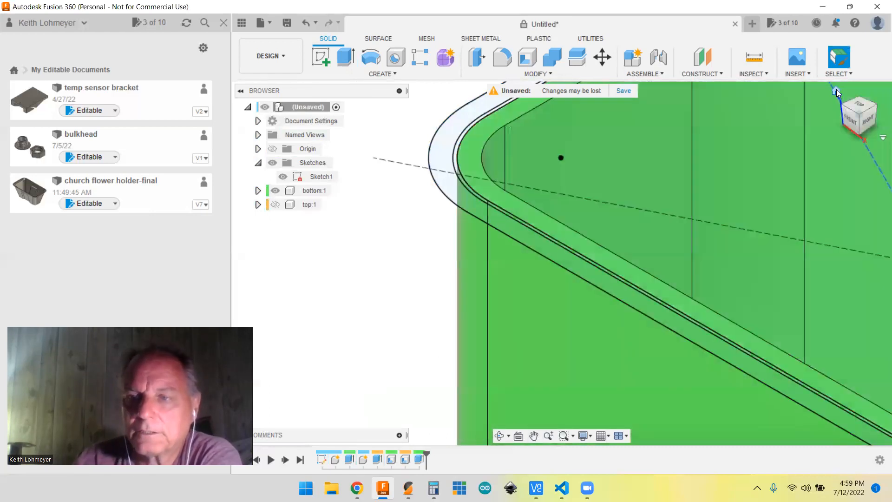
Step: Display the top component with Sketch1 and hide the finished bottom component
click(836, 91)
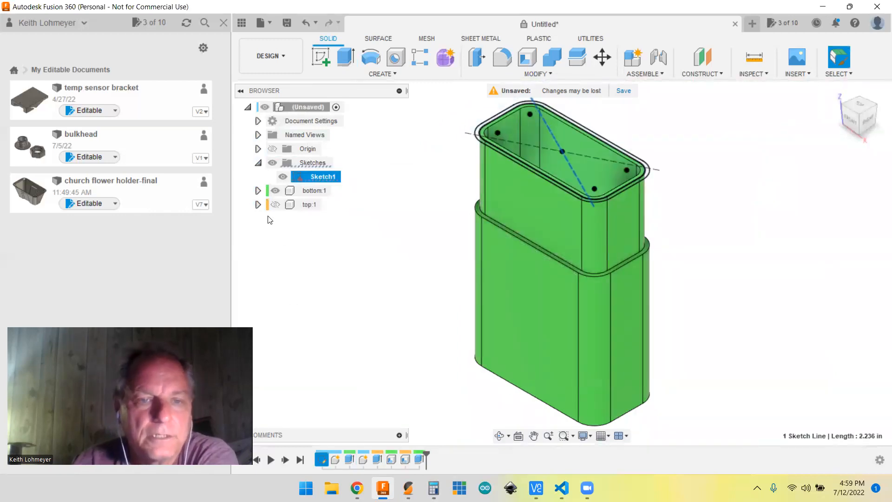
click(276, 204)
click(275, 191)
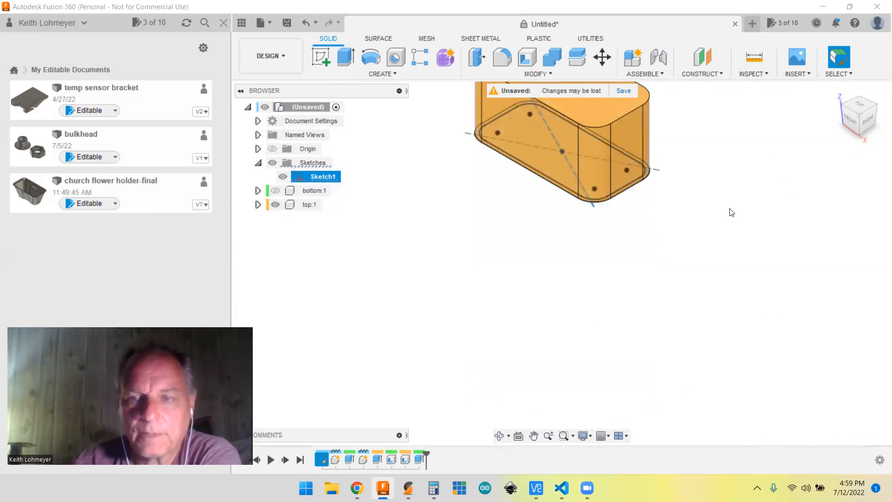
Step: Extrude only the outer ring of Sketch1 by -1 in, joined to the top component's open rim as a lip
mouse_move(855, 118)
mouse_down()
mouse_move(852, 100)
mouse_move(849, 119)
mouse_up()
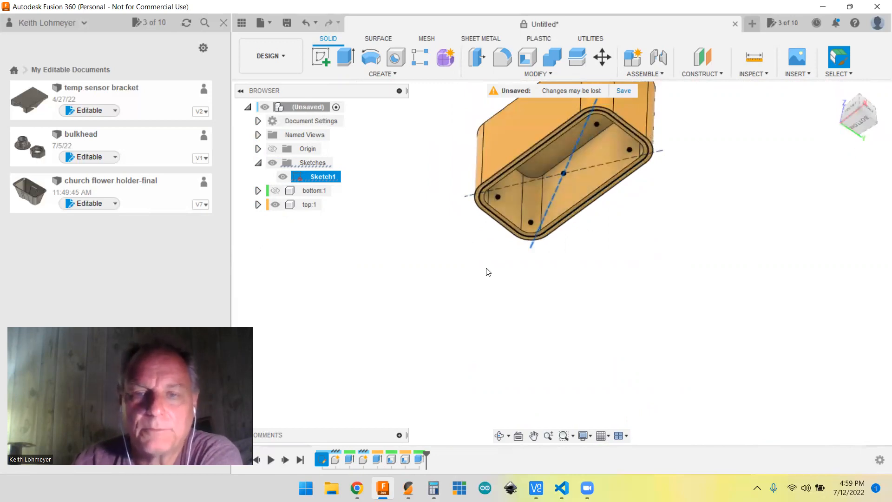
scroll(634, 204, up, 1)
scroll(634, 205, up, 3)
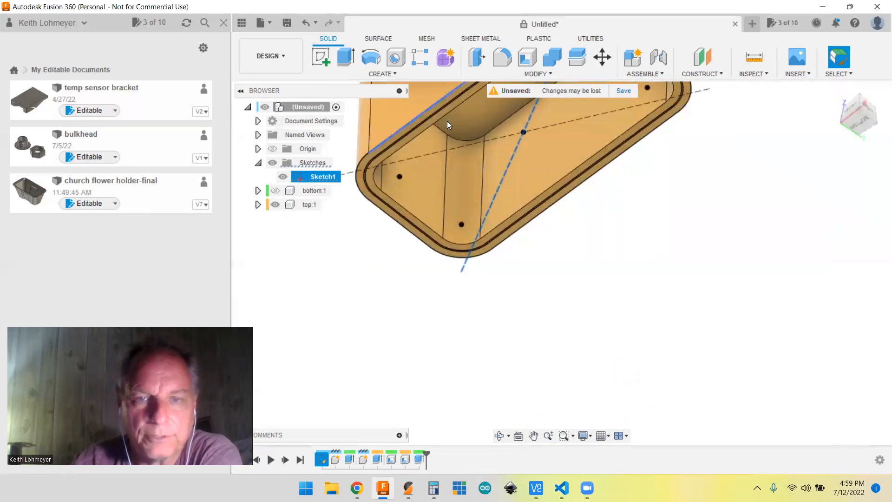
scroll(449, 122, up, 1)
middle_drag(454, 134, 492, 238)
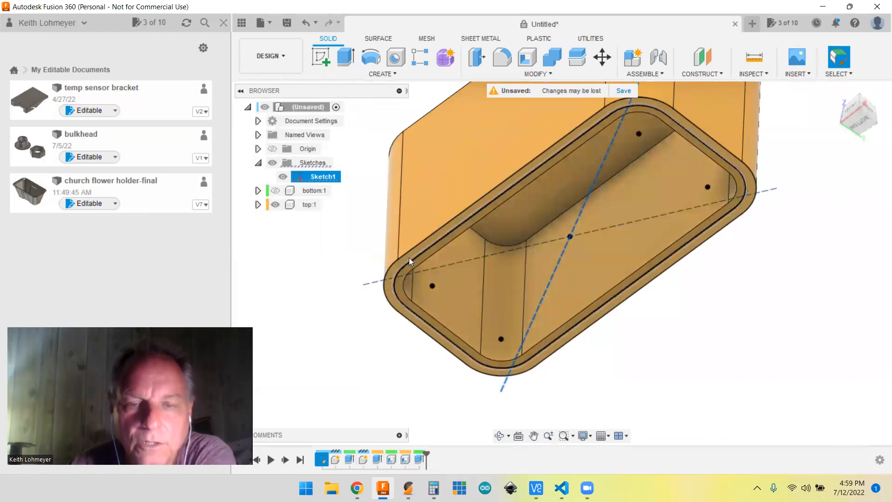
scroll(415, 258, up, 5)
scroll(415, 265, down, 2)
scroll(413, 258, up, 2)
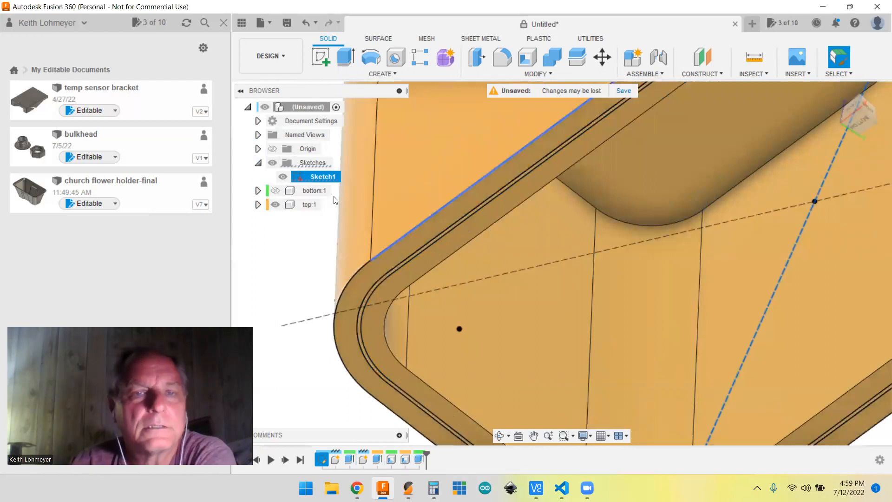
click(346, 57)
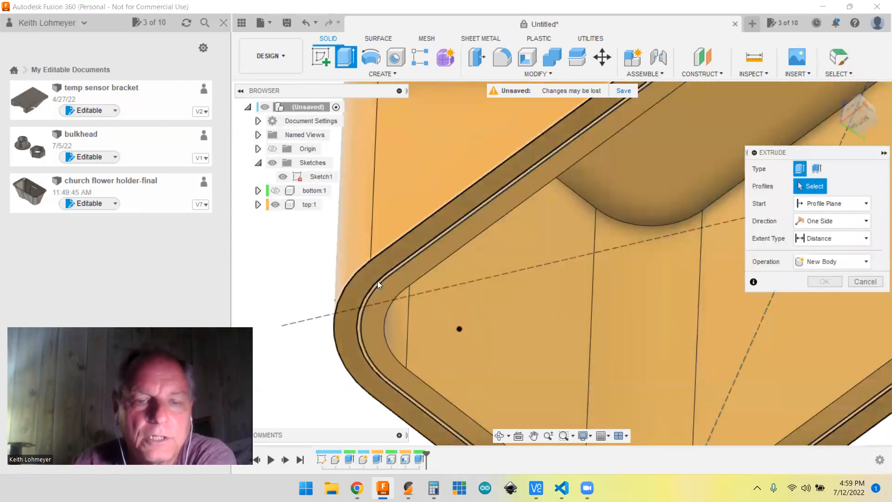
click(364, 280)
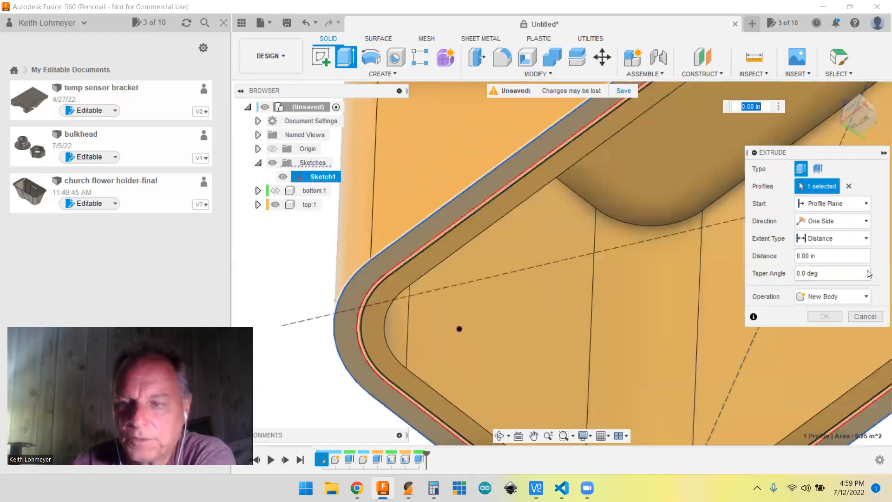
text(1)
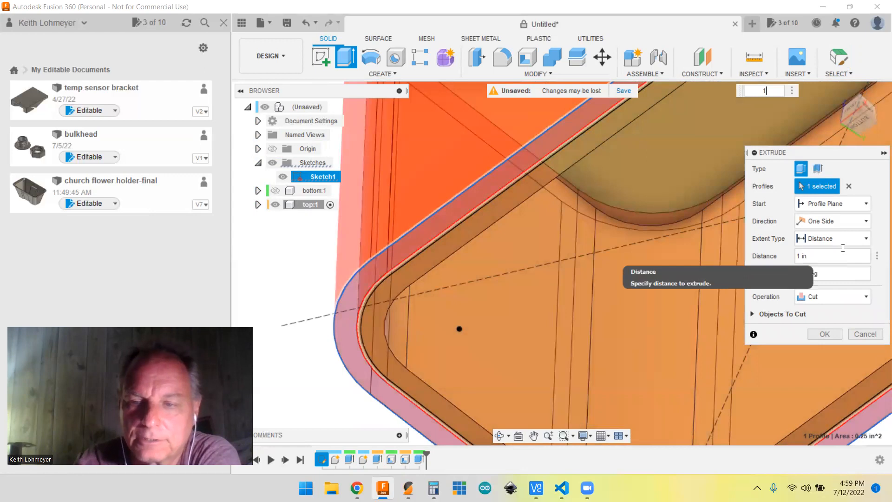
drag(808, 258, 794, 262)
text(-)
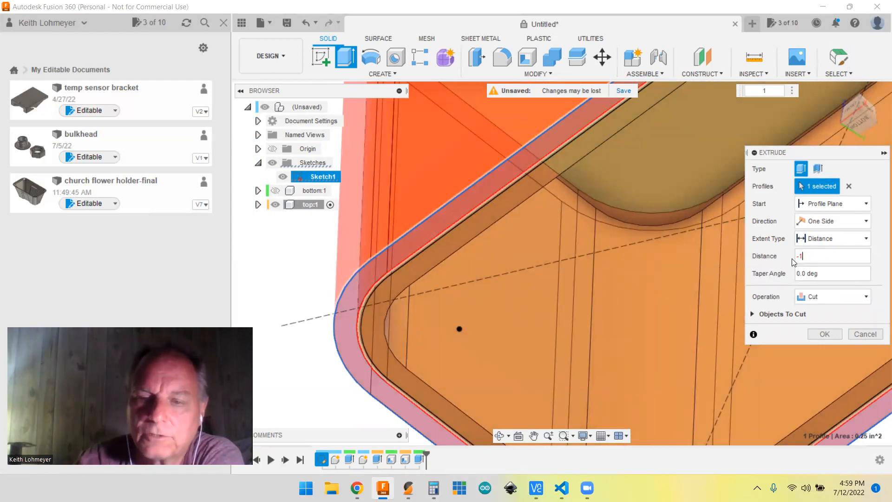
text(1)
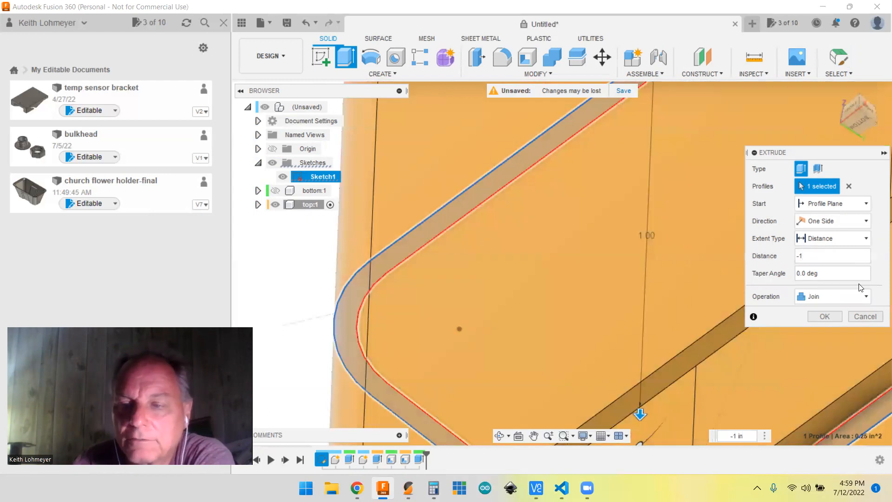
click(825, 317)
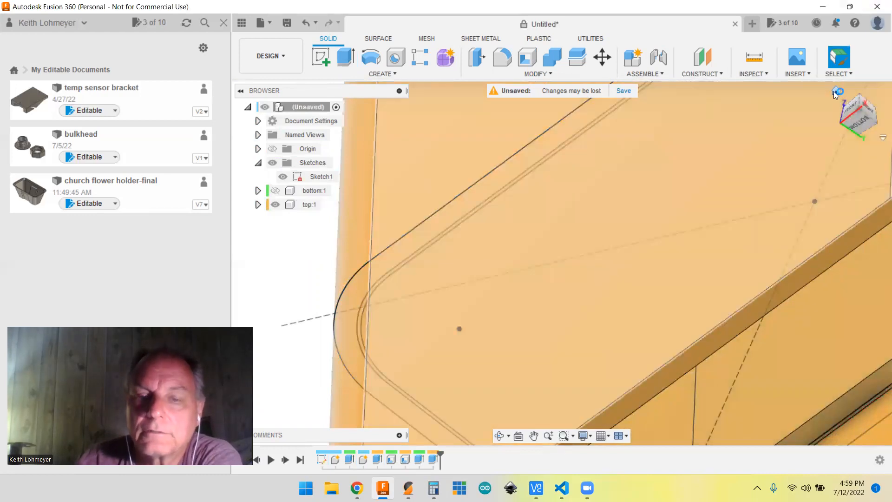
Step: Hide Sketch1 and view the top component's extended outer lip and inner ledge from underneath
click(835, 92)
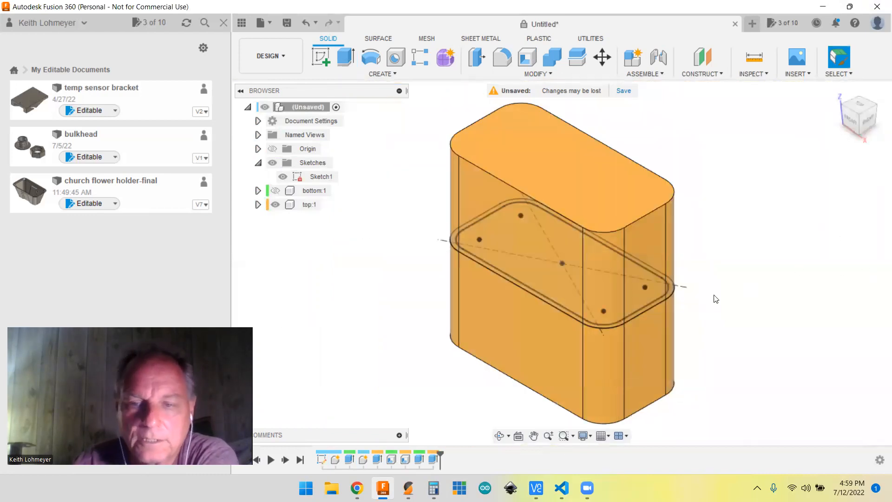
shift+middle_drag(708, 297, 694, 173)
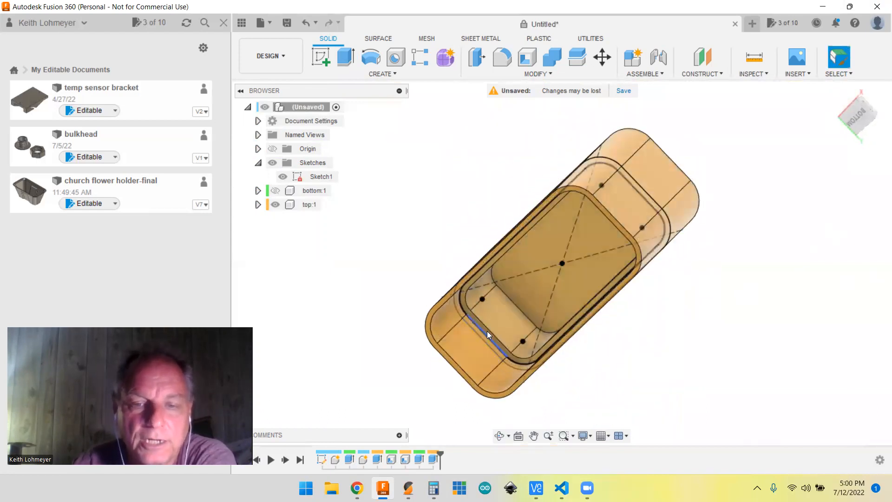
shift+middle_drag(748, 221, 747, 230)
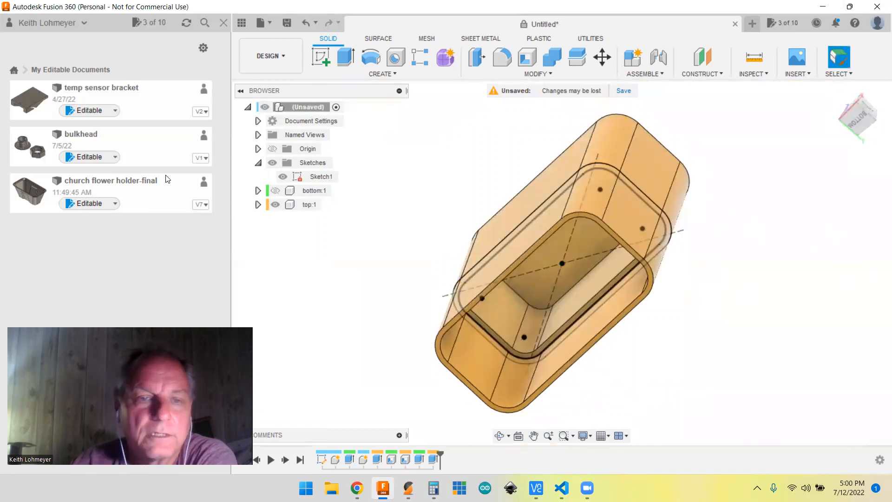
click(281, 177)
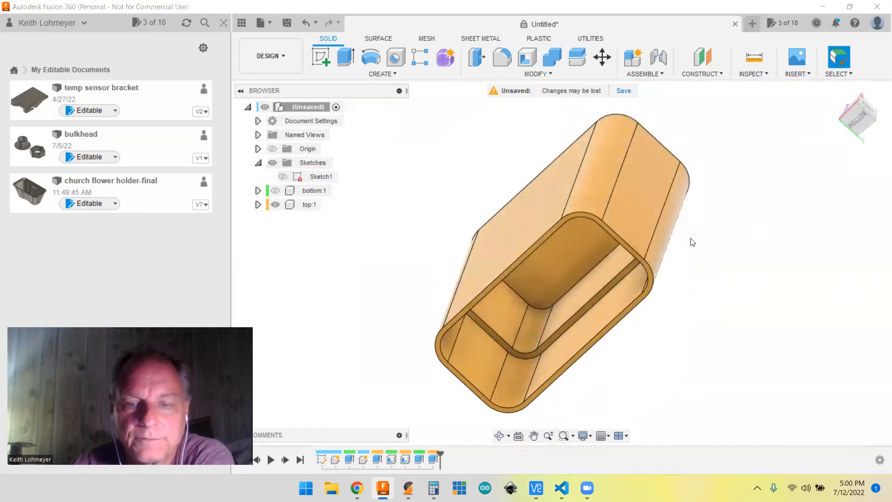
shift+middle_drag(731, 241, 714, 257)
right_click(715, 258)
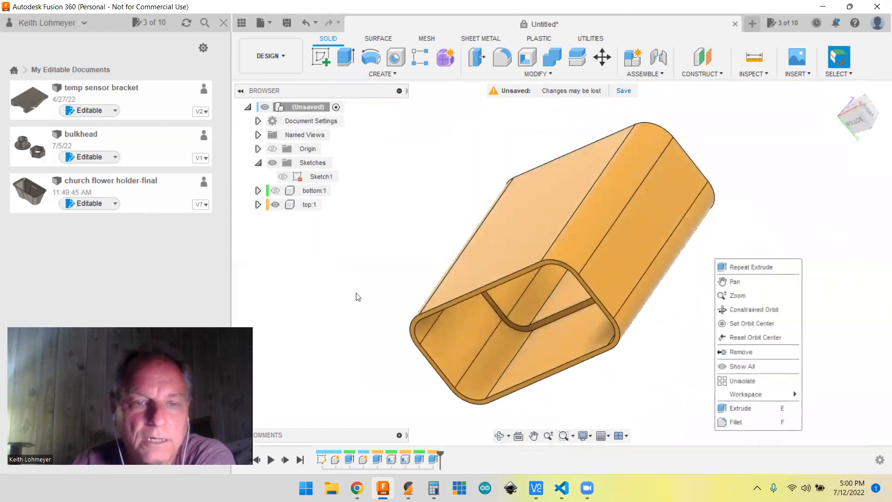
Step: Check the bottom component on its own, and display both components together to view the closed box from the side
click(274, 205)
click(276, 205)
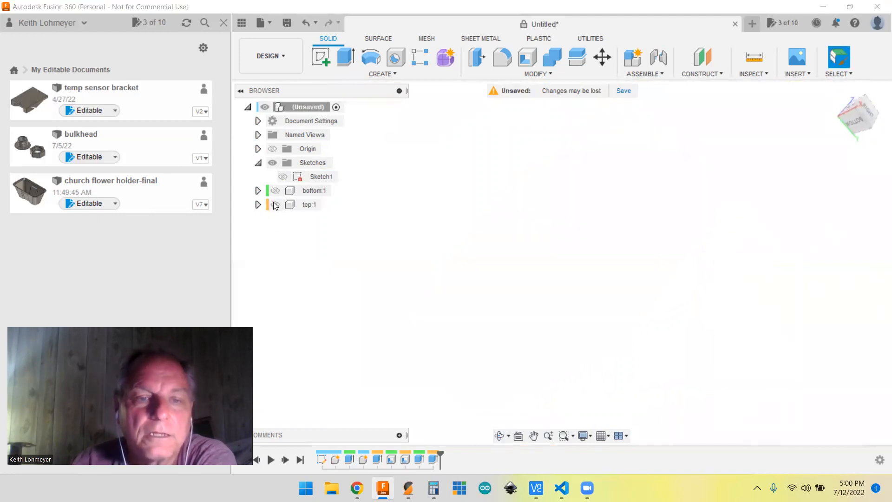
click(275, 191)
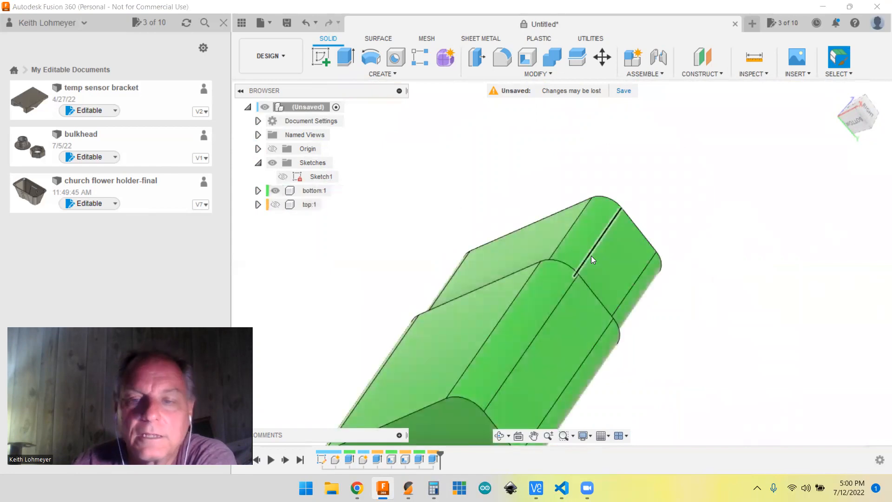
click(275, 204)
shift+middle_drag(875, 224, 833, 233)
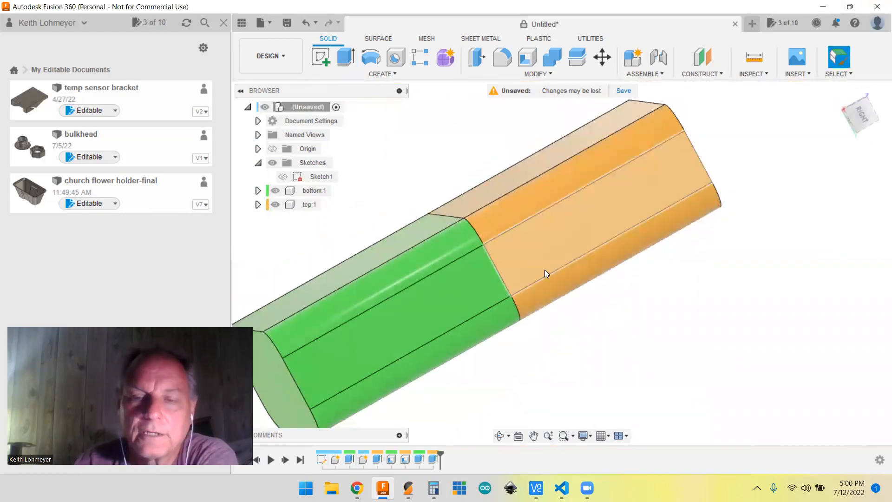
middle_drag(550, 269, 669, 237)
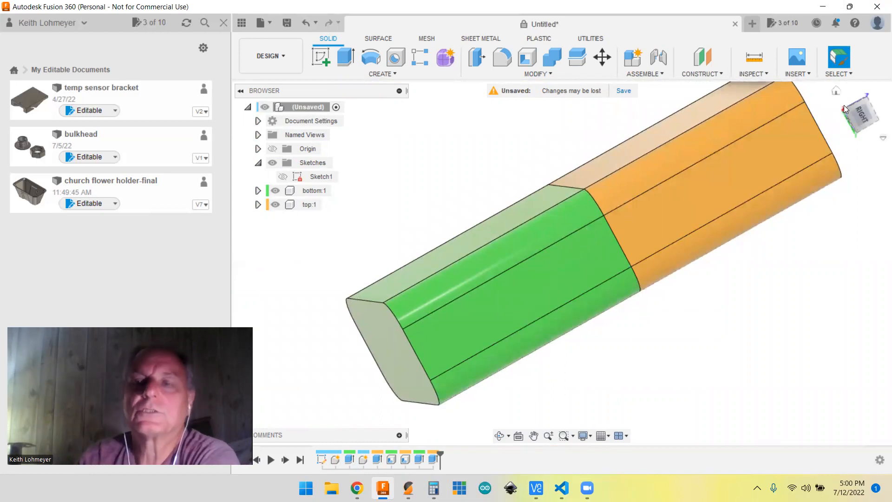
Step: Create a section analysis from the bottom component's base face at a Y distance of -2.30 in and examine the gap between the overlapping walls
click(753, 75)
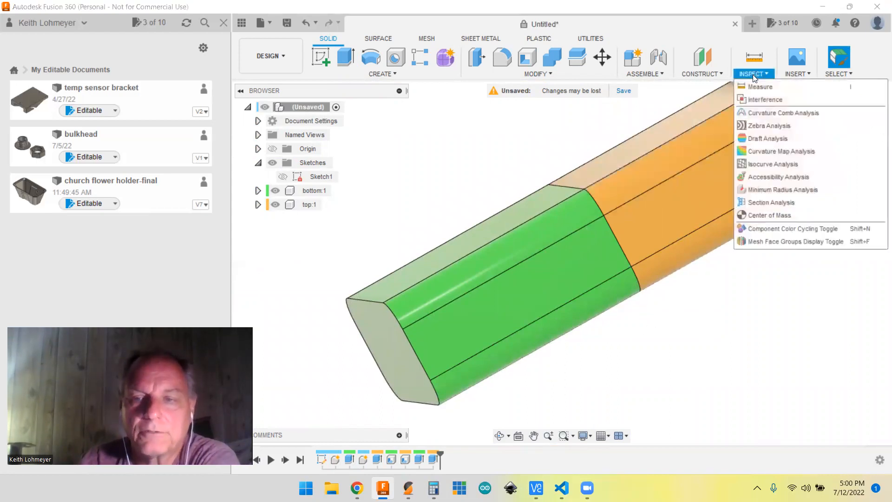
click(792, 205)
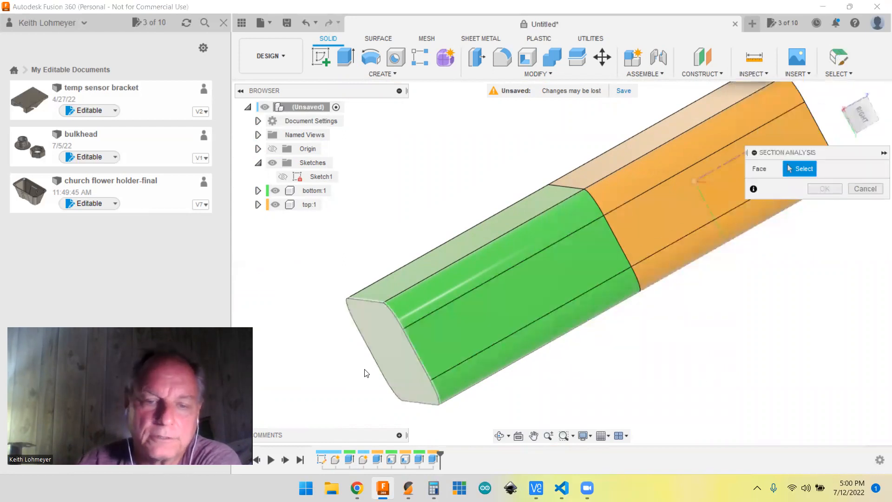
click(399, 362)
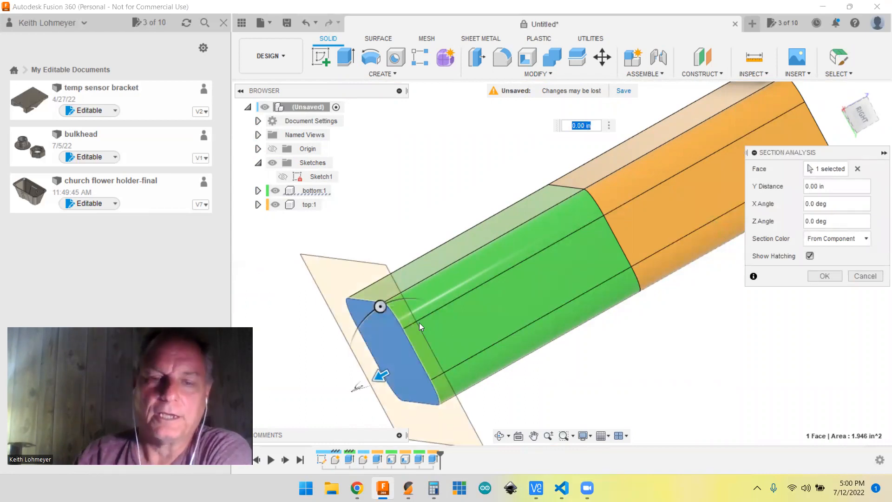
drag(378, 376, 614, 267)
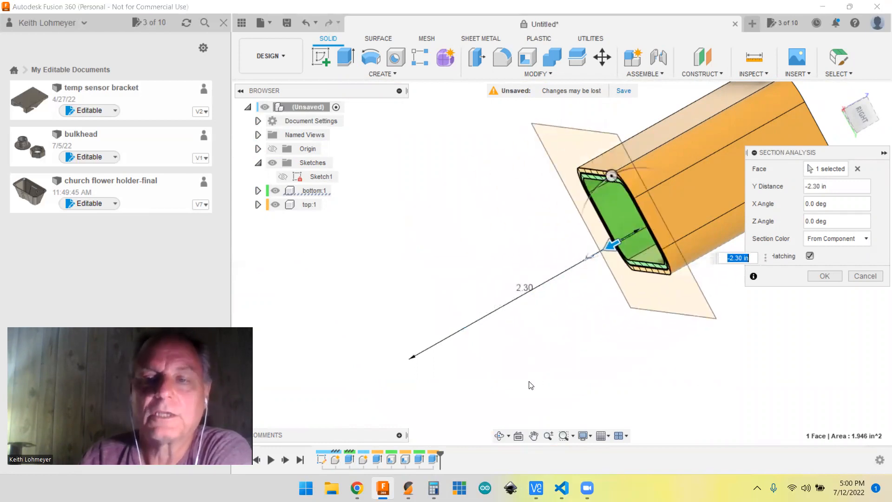
shift+middle_drag(607, 379, 633, 359)
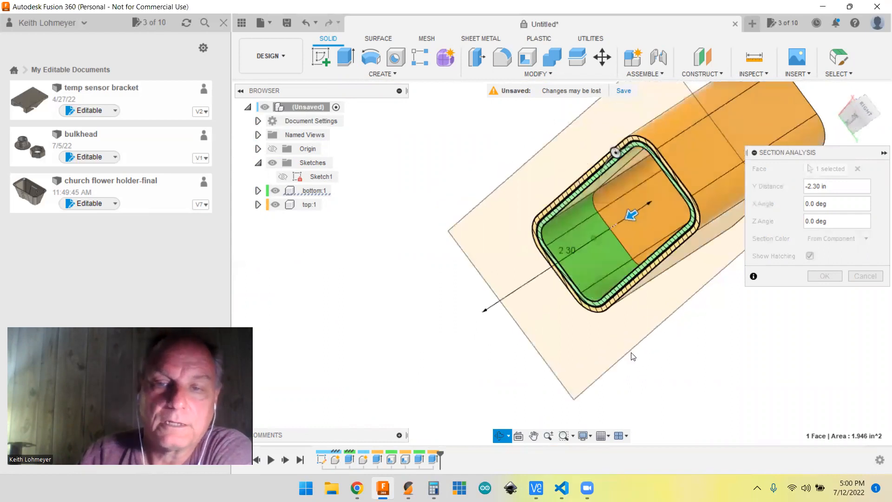
scroll(583, 279, up, 6)
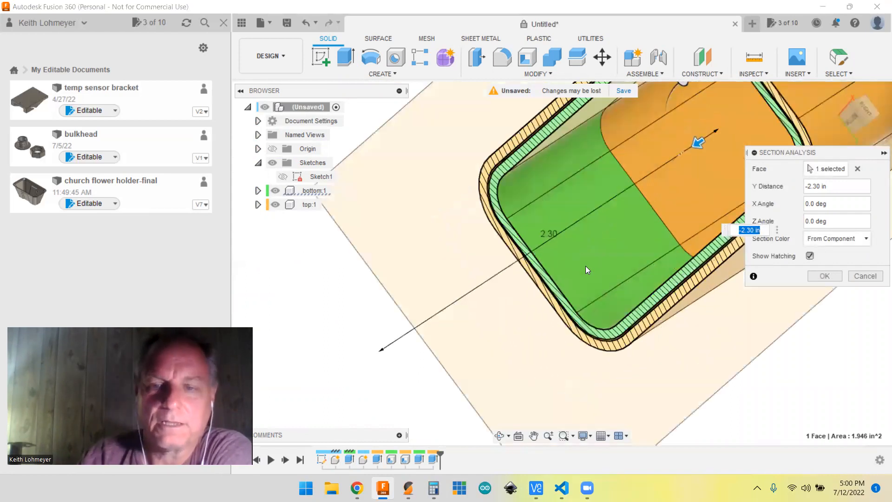
mouse_move(737, 380)
shift+middle_down()
mouse_move(752, 364)
mouse_move(736, 368)
shift+middle_up()
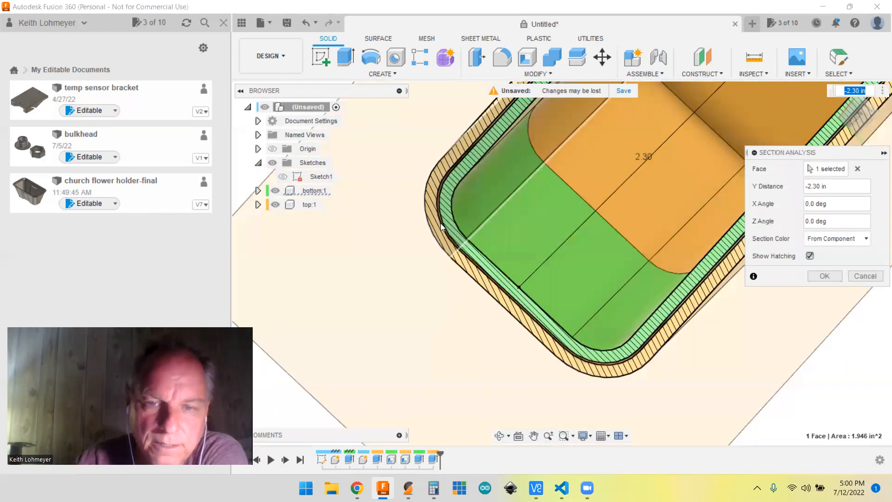
scroll(452, 230, up, 5)
scroll(453, 231, up, 6)
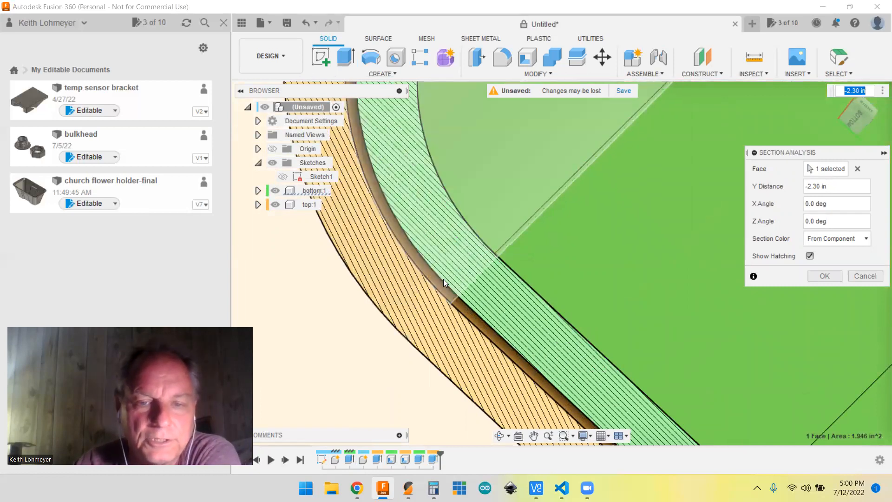
scroll(492, 247, down, 4)
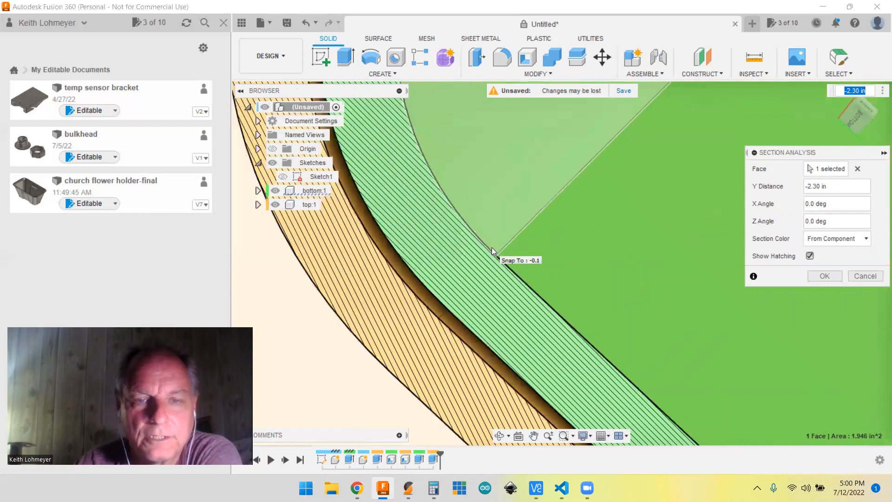
scroll(492, 247, down, 1)
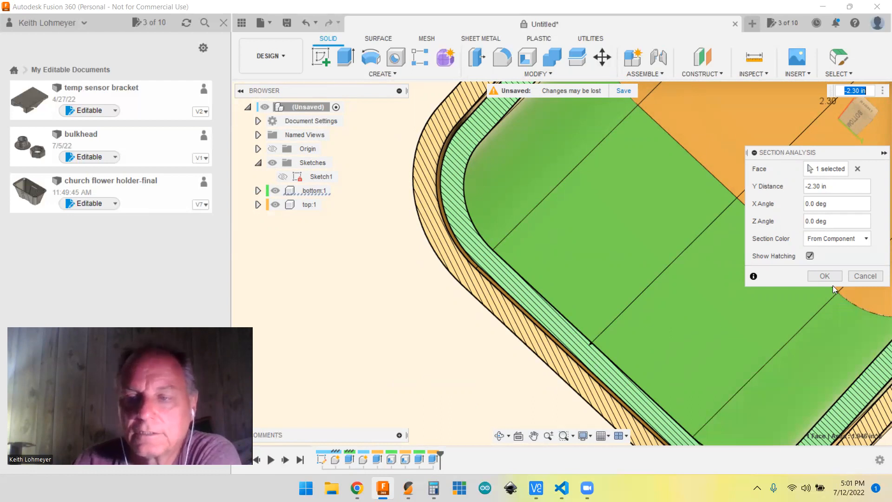
click(827, 275)
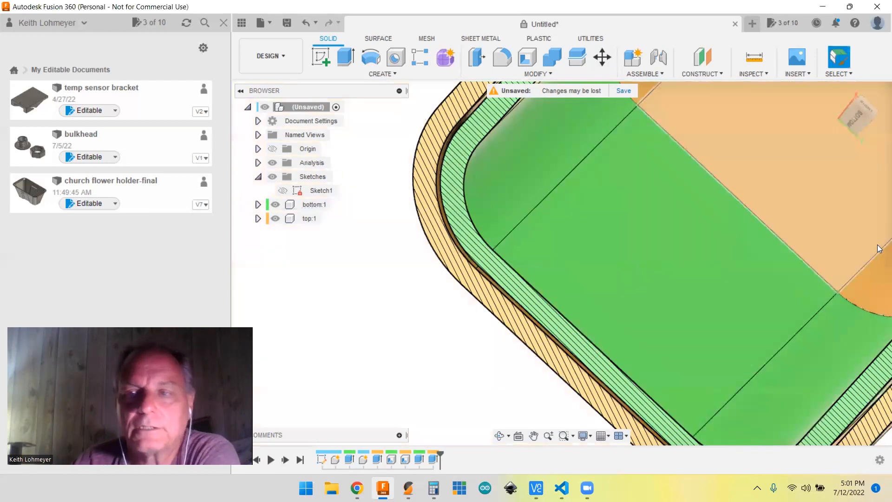
Step: Delete the Section1 analysis from the design and view the complete closed box from below
click(836, 91)
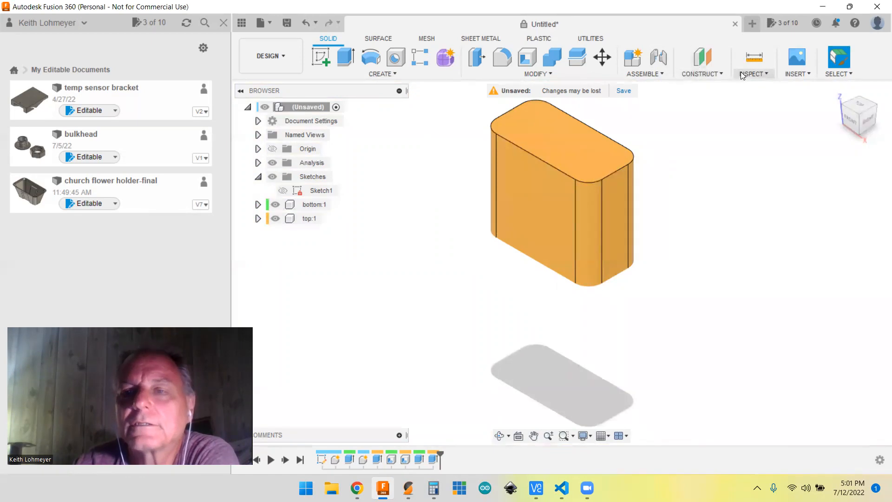
click(754, 73)
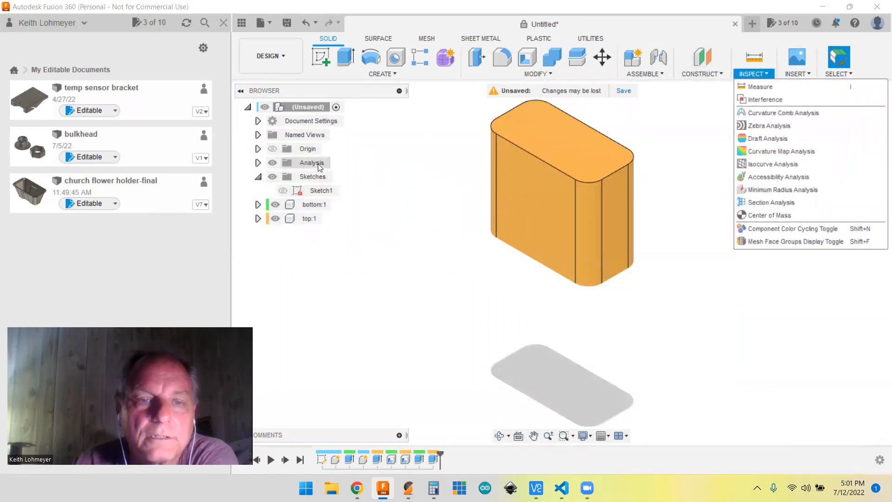
click(258, 163)
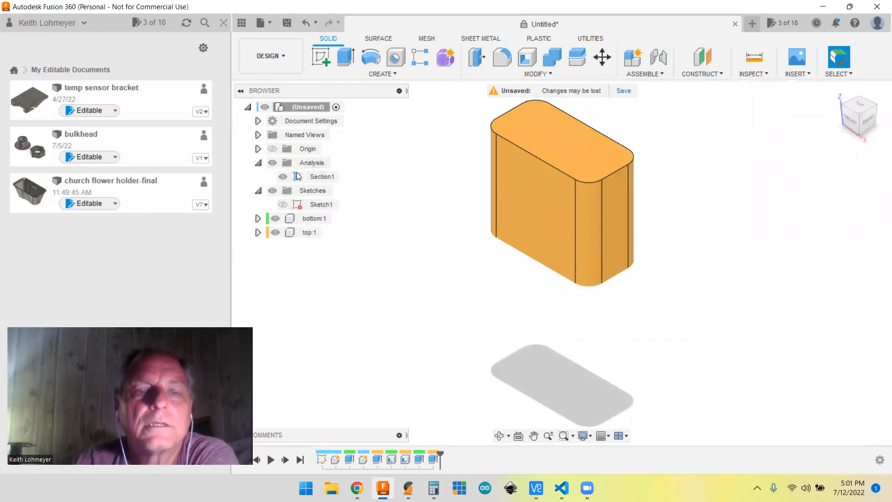
click(314, 178)
right_click(315, 179)
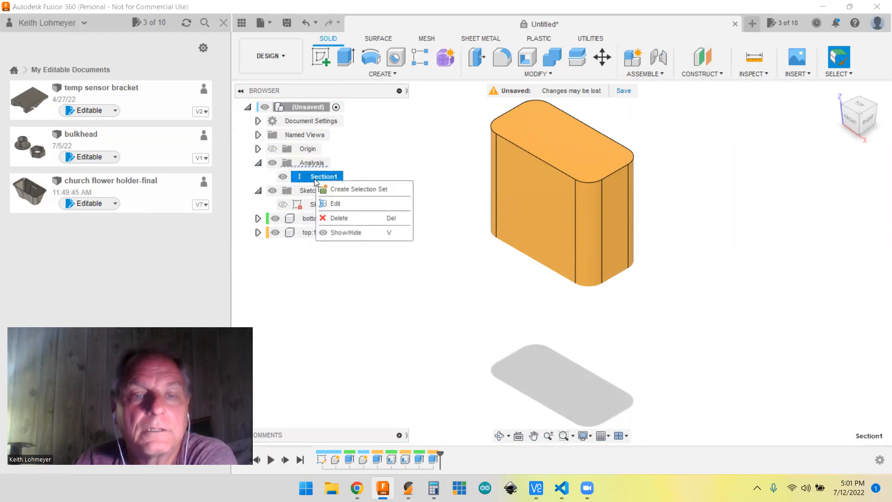
click(339, 218)
shift+middle_drag(697, 242, 697, 155)
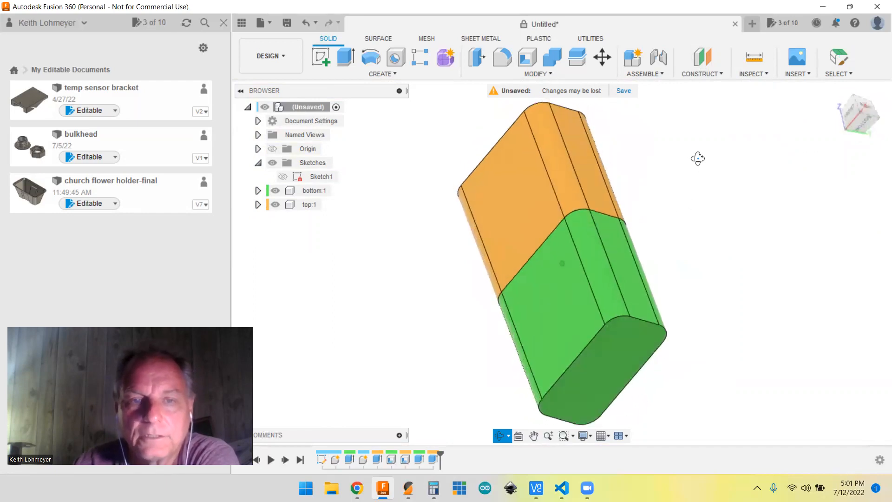
Step: View the bottom component on its own, and display only the top component to examine its open underside
key(Escape)
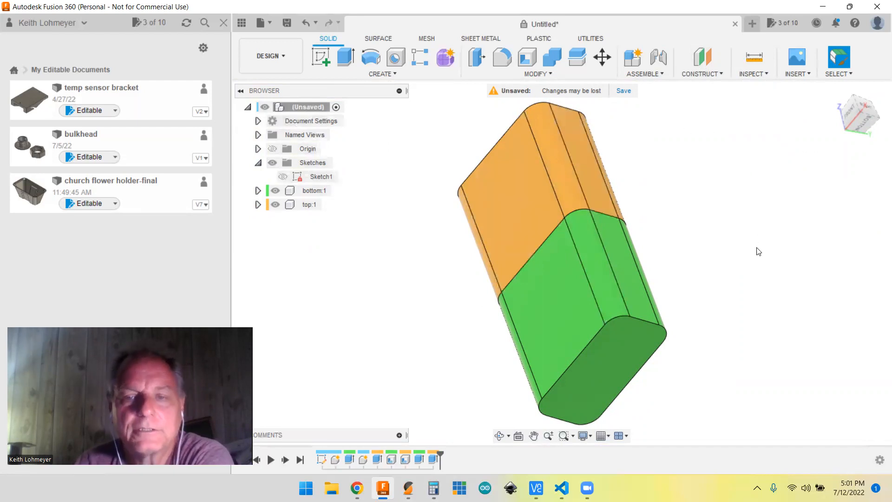
shift+middle_drag(731, 254, 737, 297)
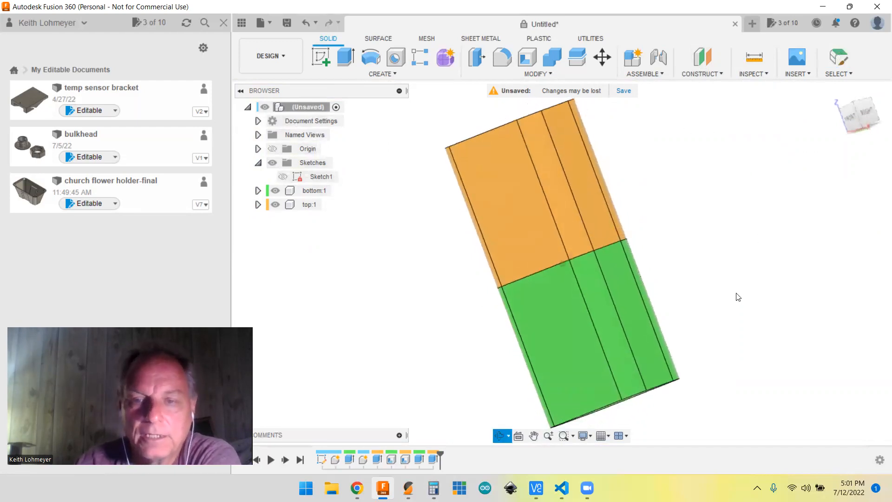
click(275, 205)
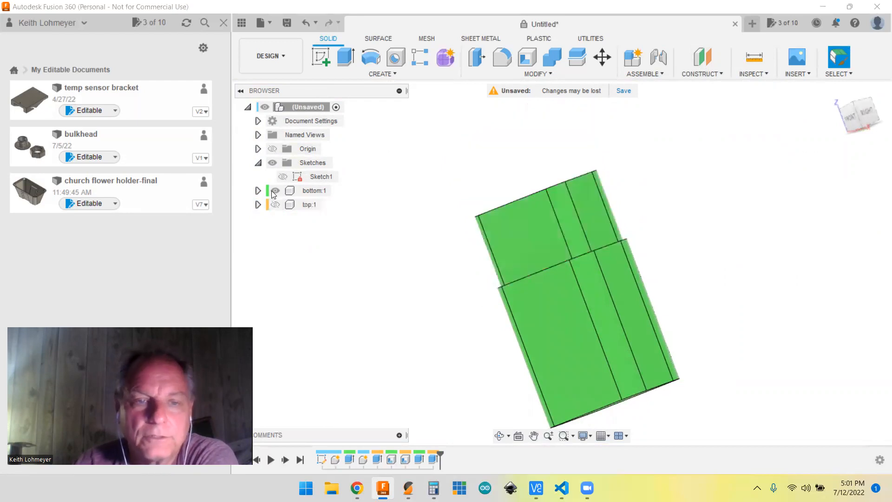
click(273, 191)
click(274, 191)
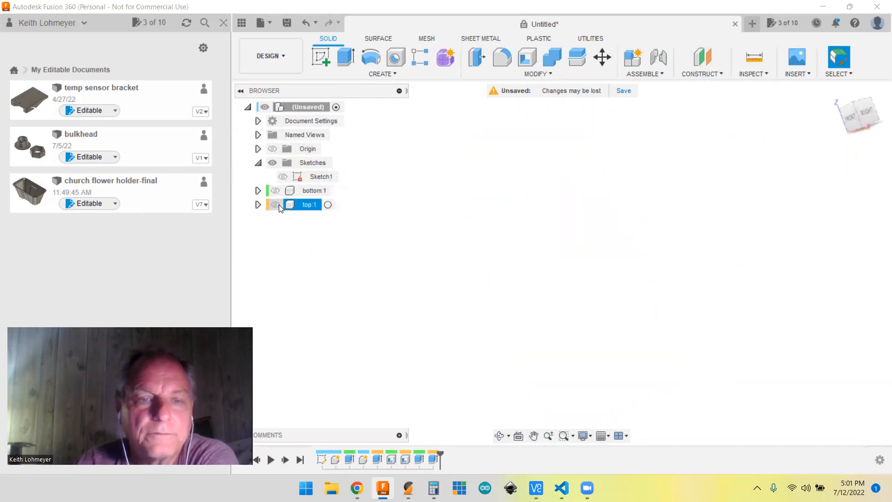
click(275, 205)
shift+middle_drag(674, 259, 707, 249)
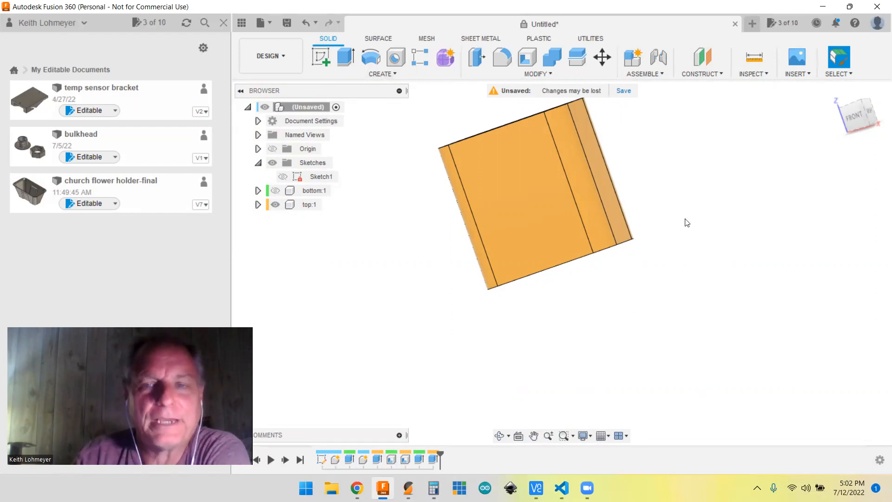
shift+middle_drag(759, 189, 761, 151)
middle_drag(685, 155, 657, 229)
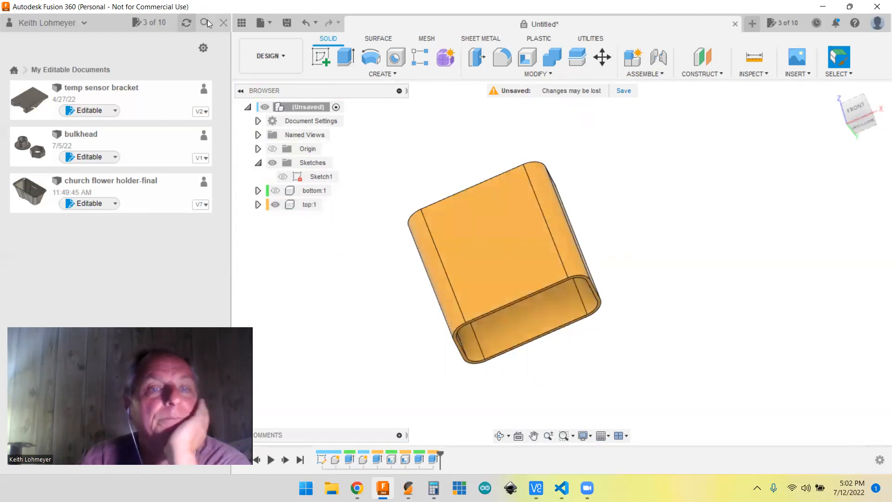
Step: Export the top body for 3D printing as a binary STL in millimetres named egctop, replacing the existing file in Documents
click(262, 27)
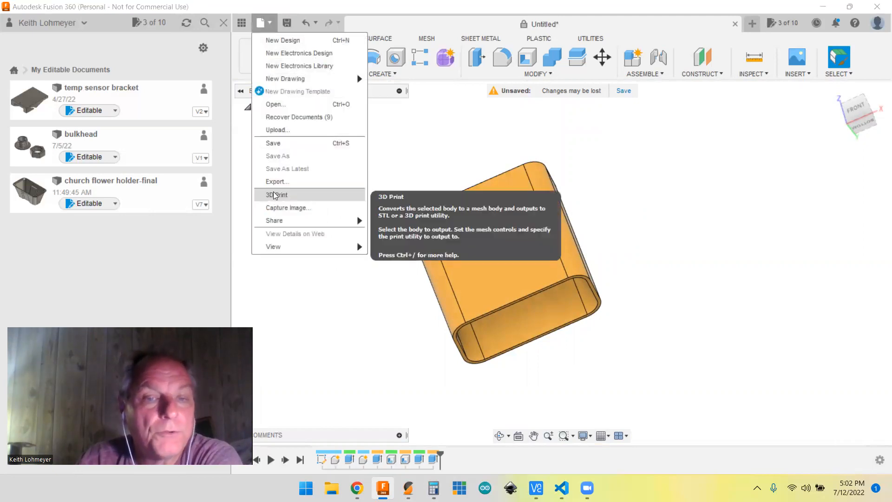
click(275, 195)
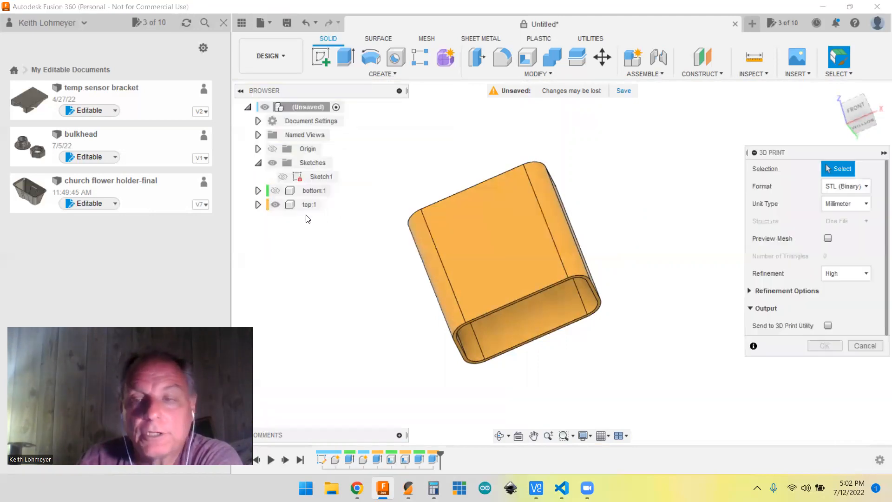
click(493, 245)
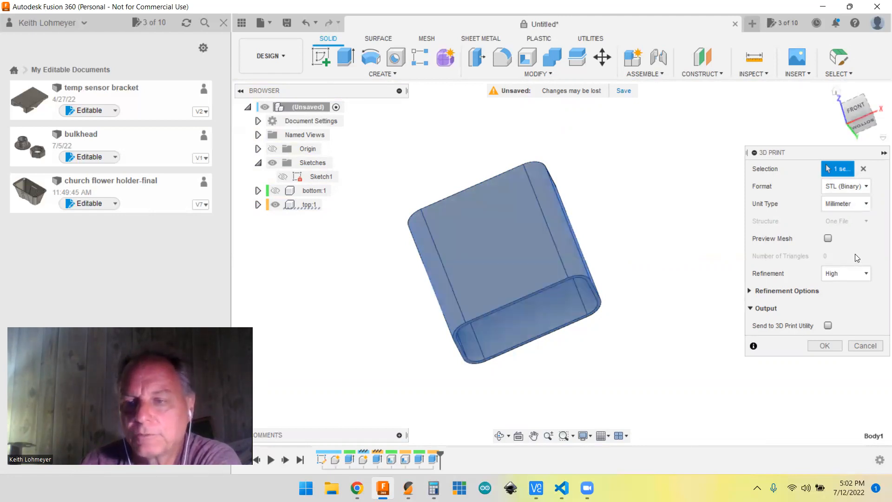
click(826, 346)
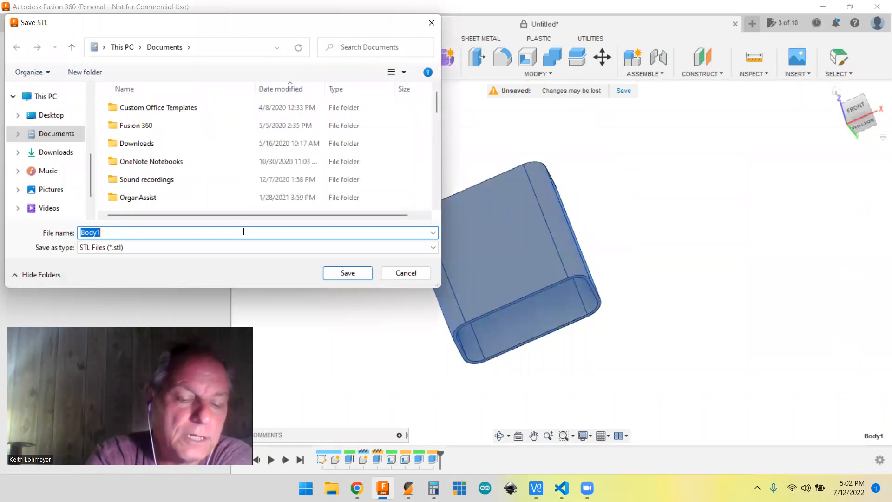
text(egc)
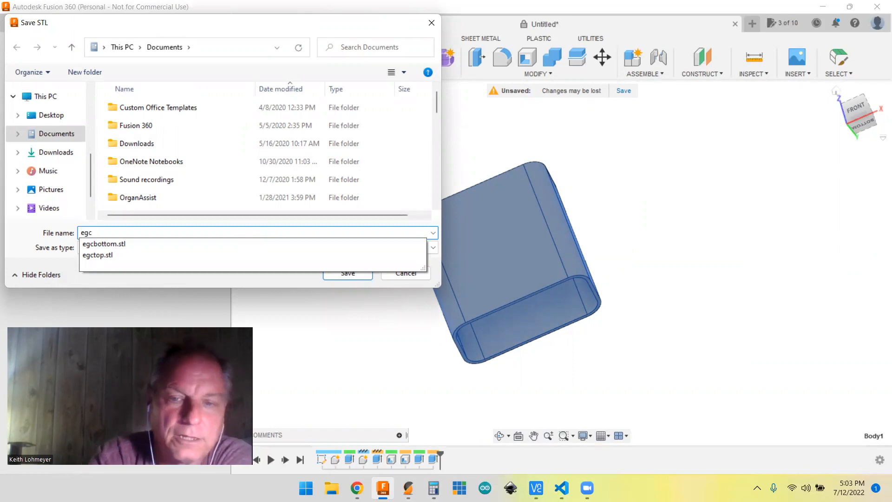
text(to)
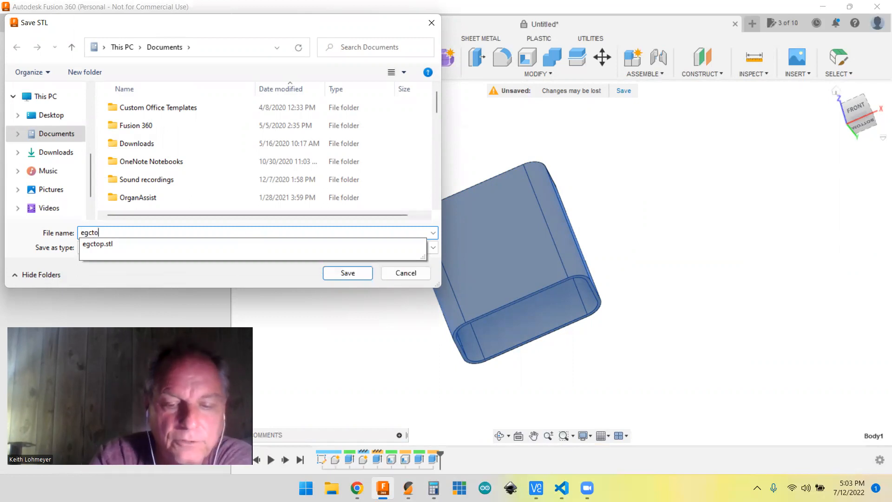
click(348, 274)
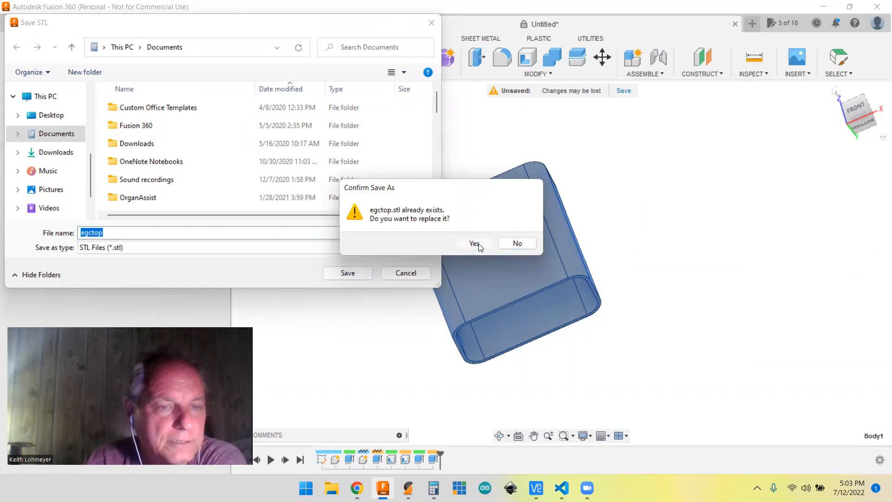
click(474, 243)
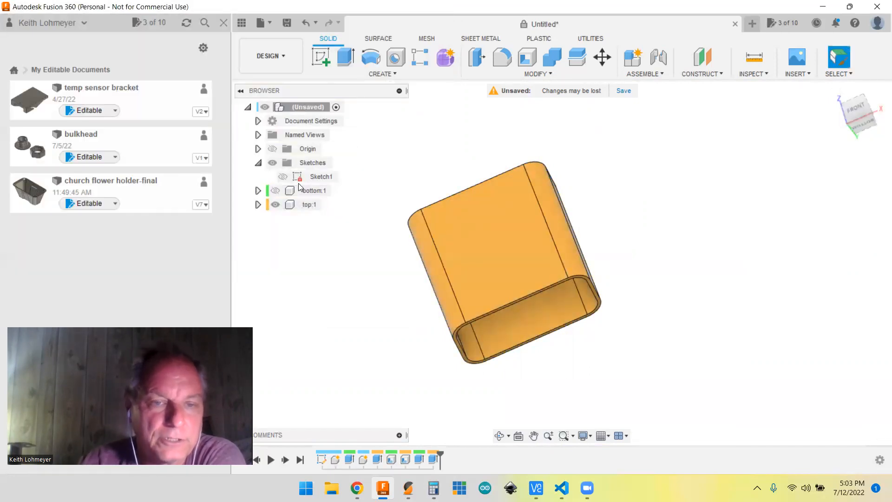
Step: Display only the bottom component and export its body for 3D printing as egcbottom.stl, replacing the existing file in Documents
click(275, 204)
click(276, 190)
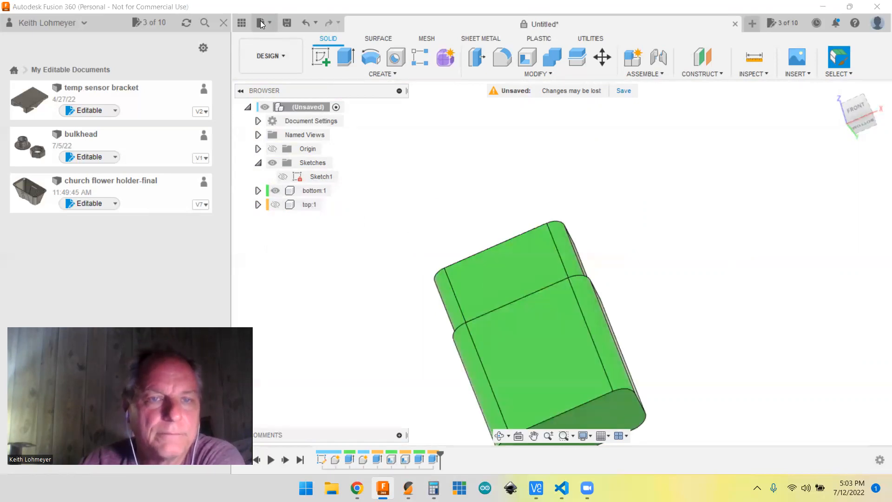
click(262, 23)
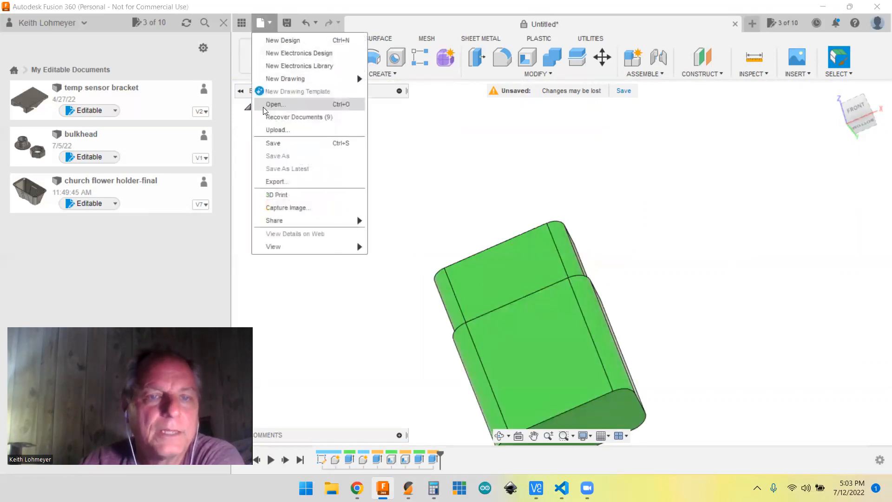
click(276, 194)
click(537, 356)
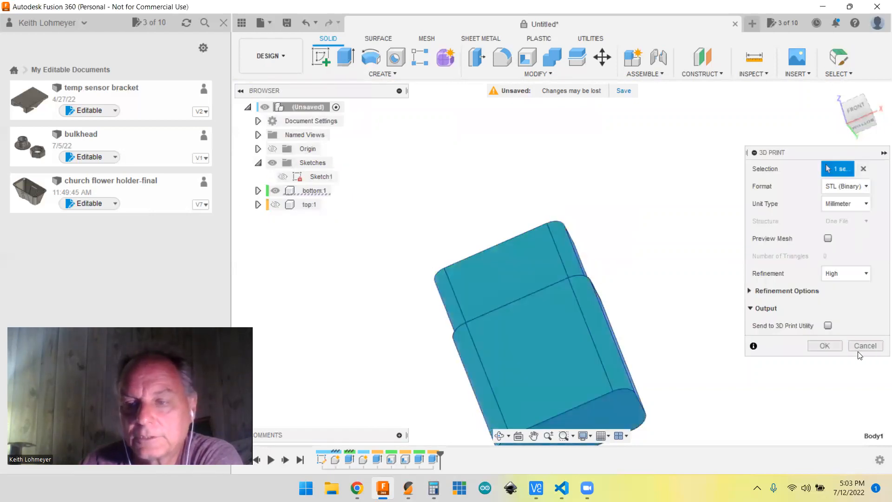
click(825, 346)
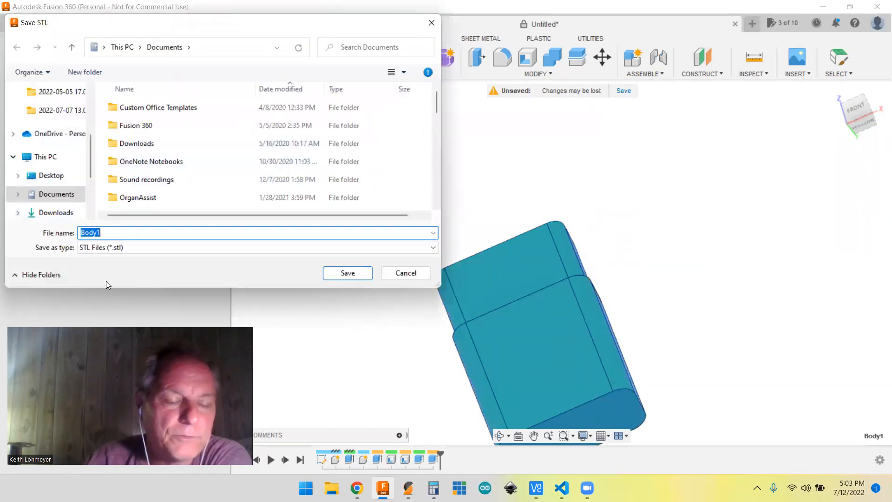
text(egc)
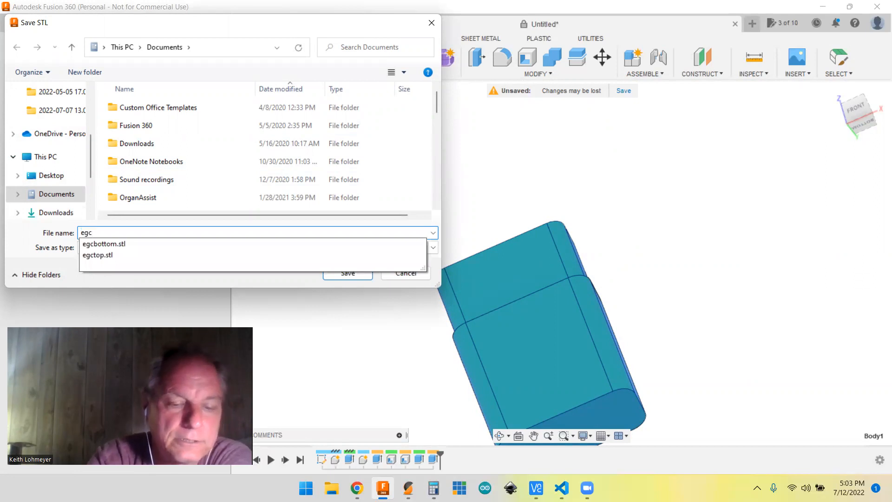
text(bo)
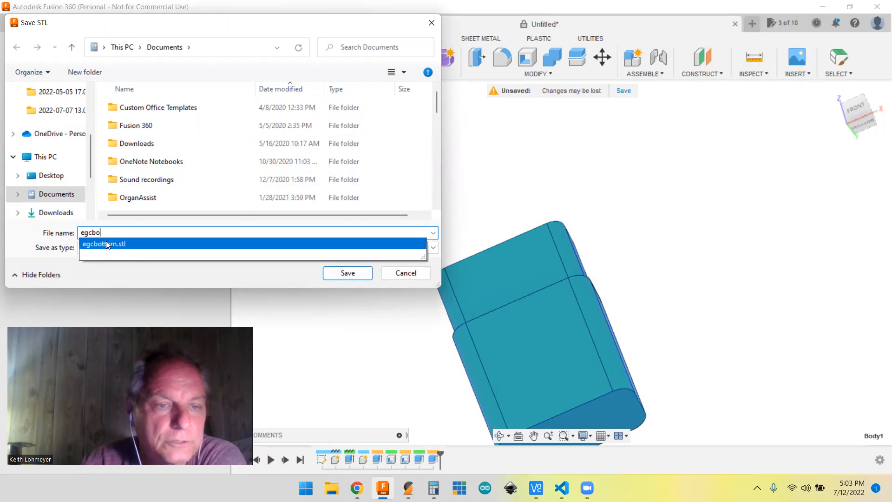
click(211, 258)
click(344, 274)
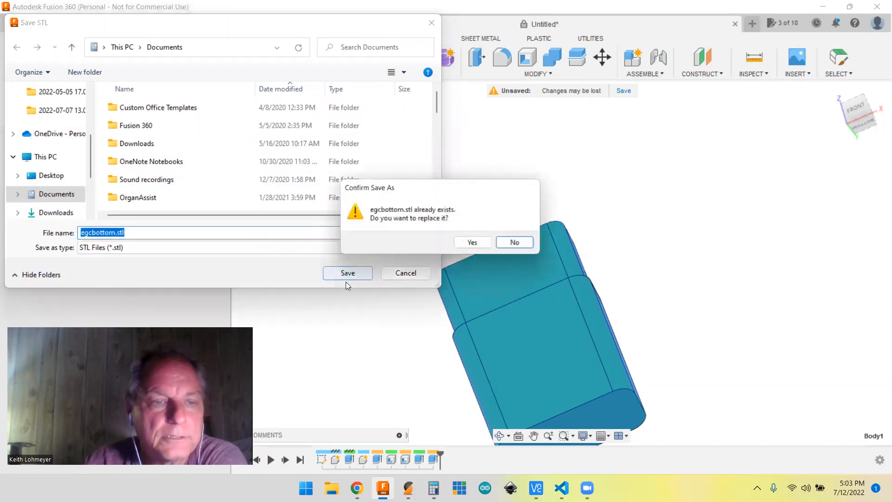
click(475, 243)
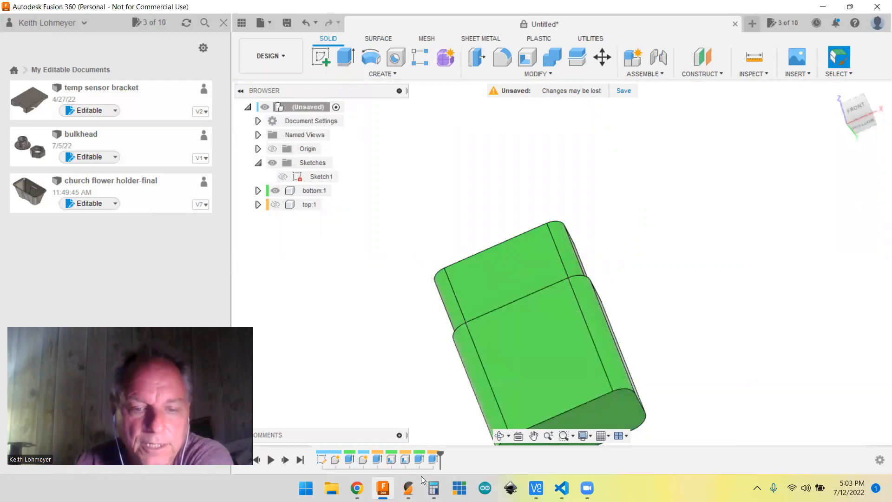
Step: Switch to Slic3r Prusa Edition, return to the 3D plater view and delete the old egcbottom and egctop models from the bed
mouse_move(408, 488)
click(454, 452)
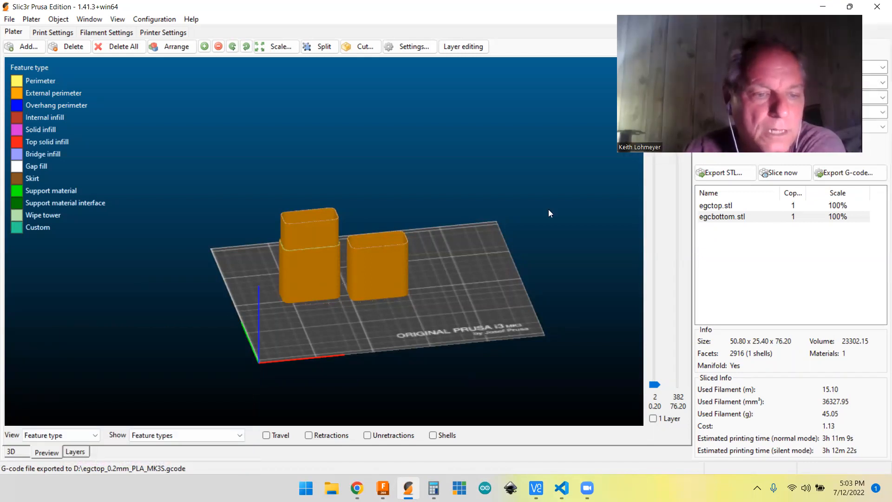
click(19, 450)
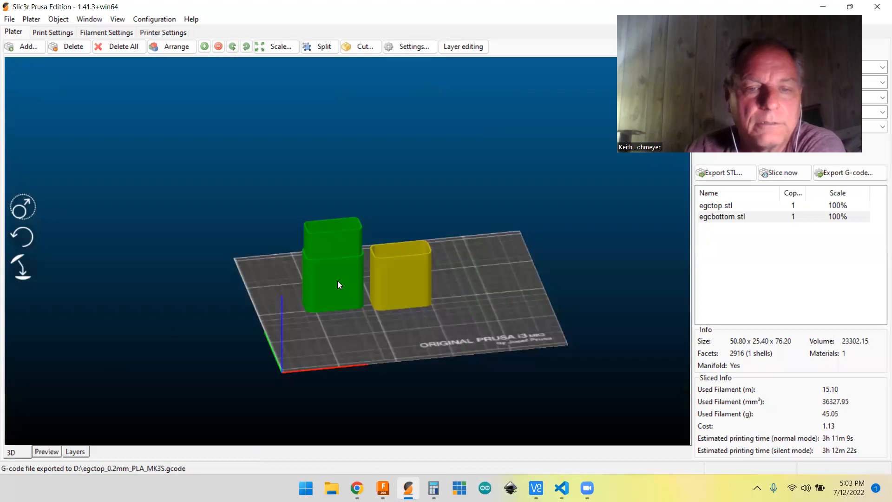
right_click(333, 282)
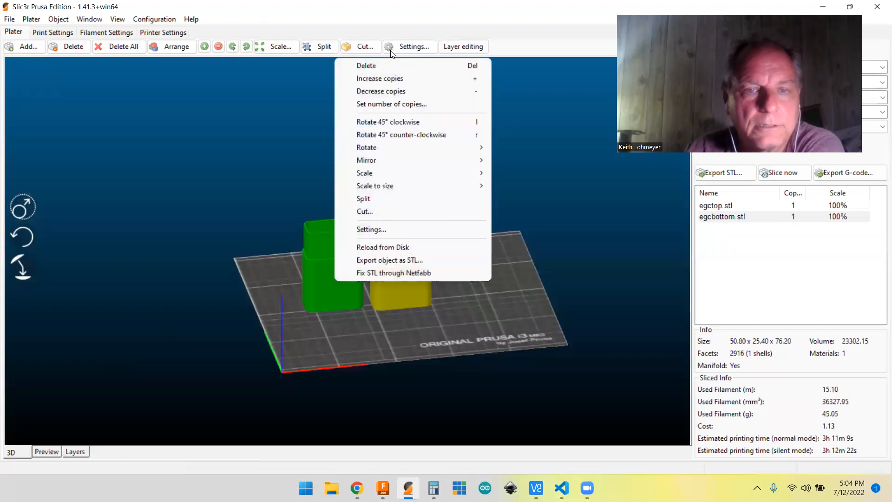
click(384, 67)
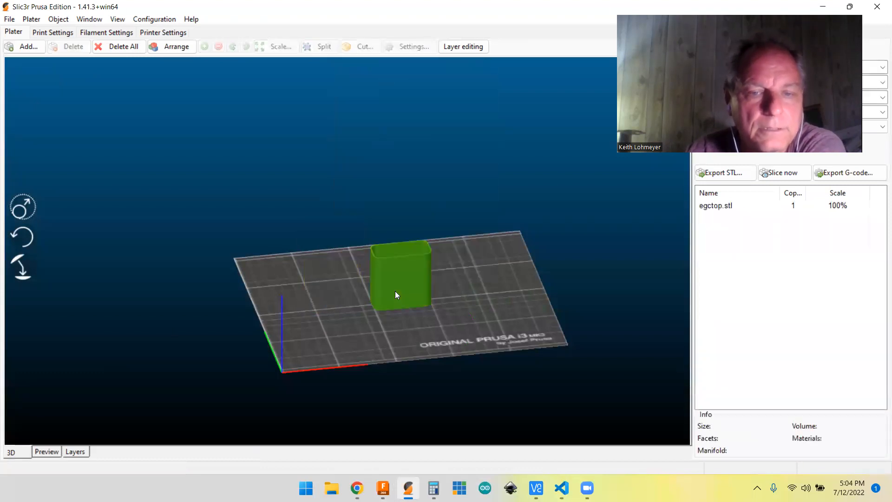
right_click(396, 281)
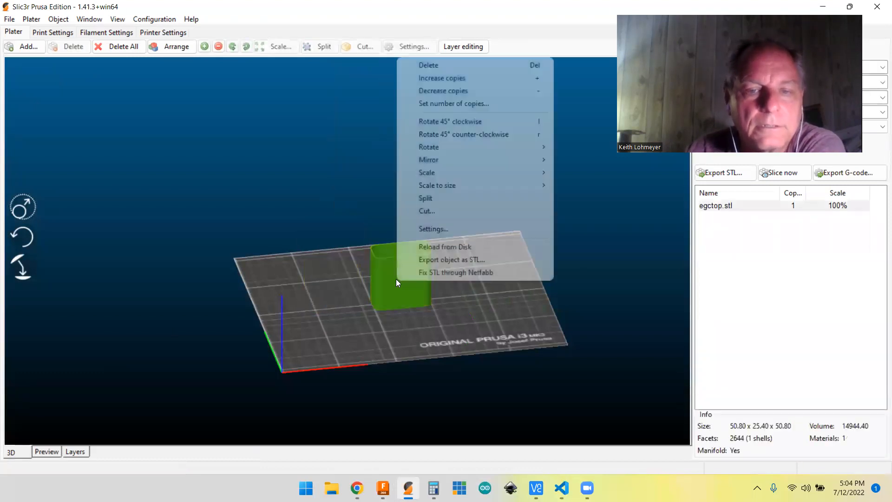
click(428, 65)
scroll(423, 292, up, 2)
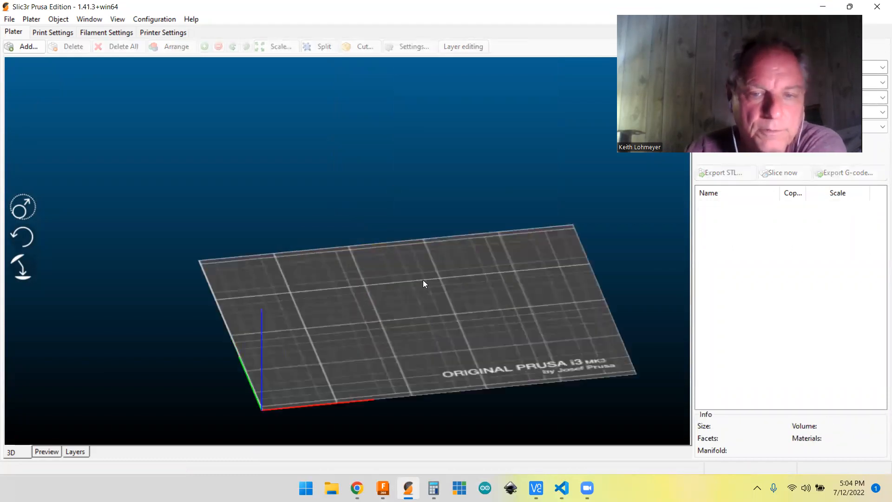
Step: Load egctop.stl from the Documents folder onto the empty print bed and inspect how the model sits
click(9, 21)
click(31, 32)
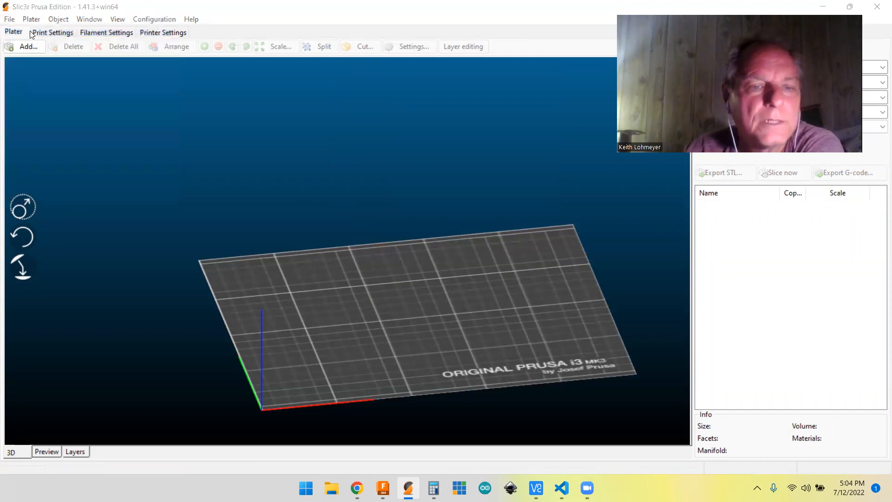
scroll(199, 179, down, 5)
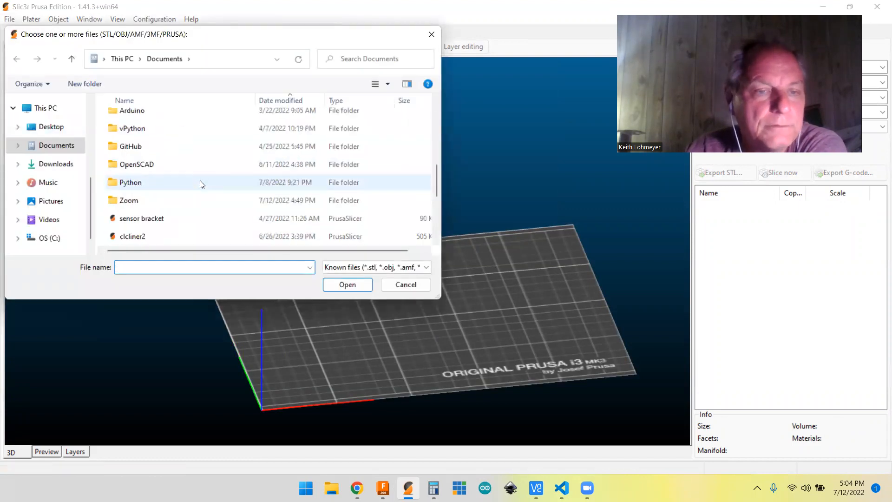
scroll(200, 184, down, 3)
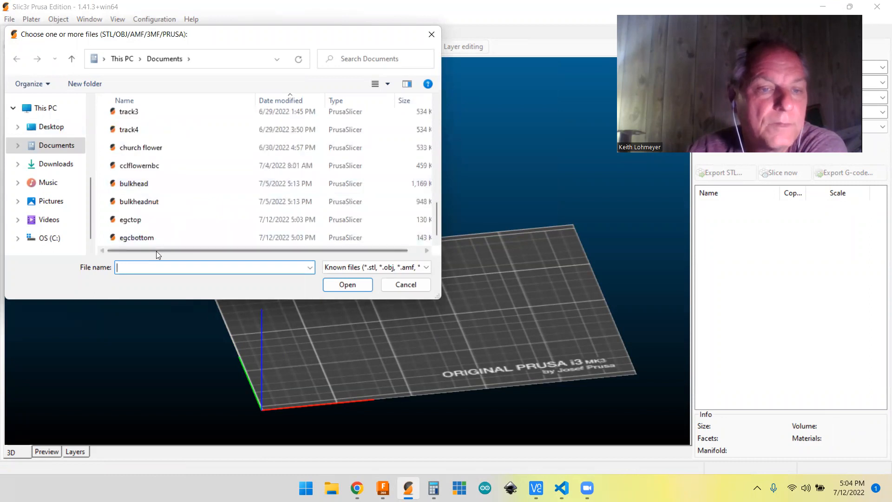
click(130, 222)
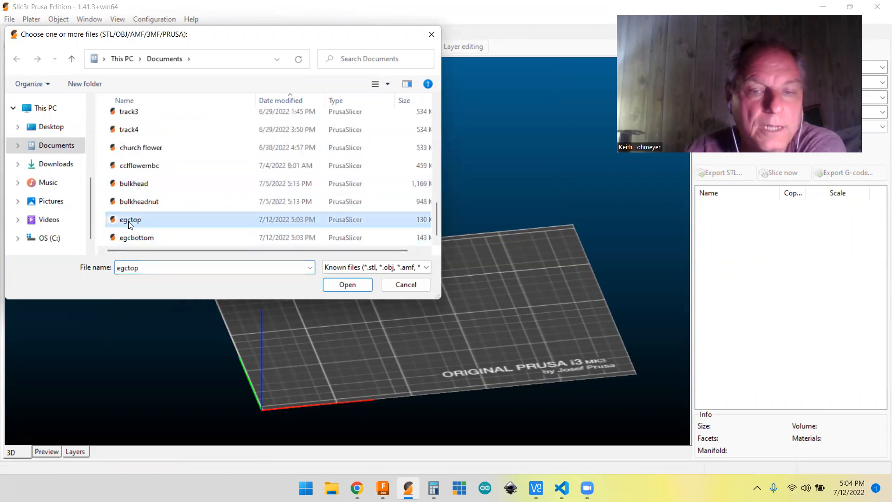
click(339, 286)
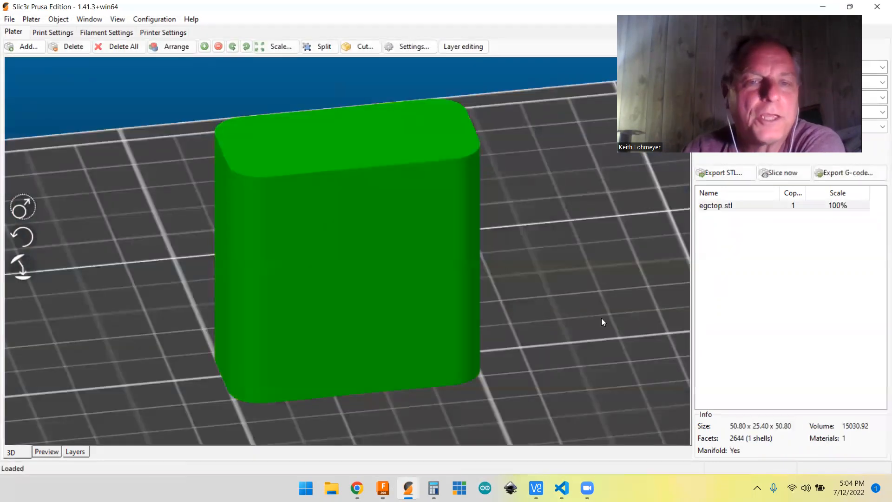
mouse_move(563, 213)
right_down()
mouse_move(560, 106)
mouse_move(572, 227)
right_up()
click(572, 226)
scroll(570, 211, up, 2)
drag(571, 213, 538, 244)
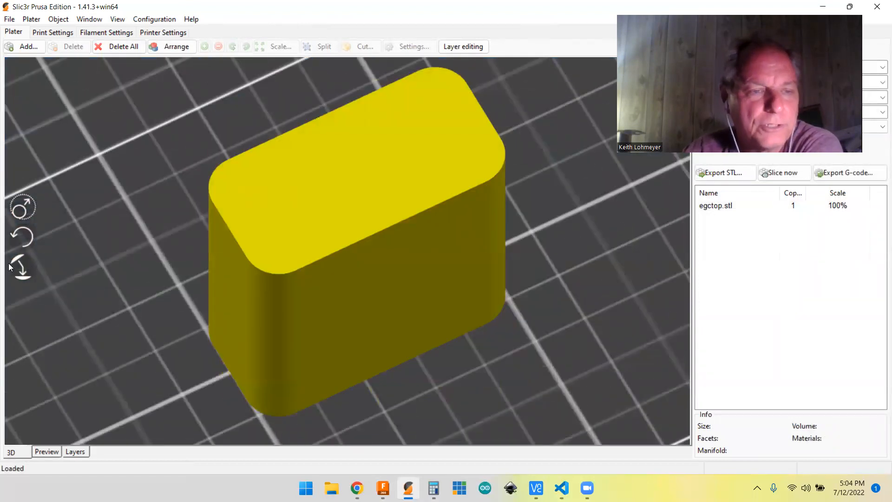
scroll(92, 263, down, 5)
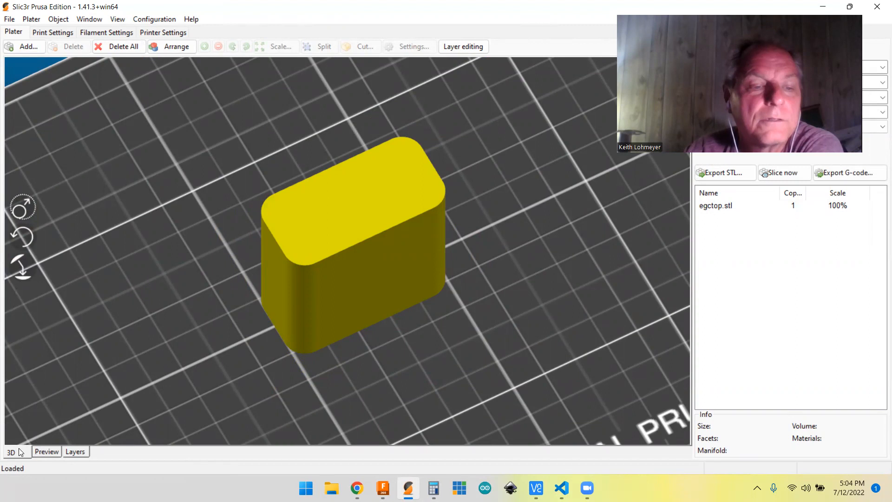
Step: Lay the egctop model flat on its closed face on the print bed, with its open end facing up
click(383, 275)
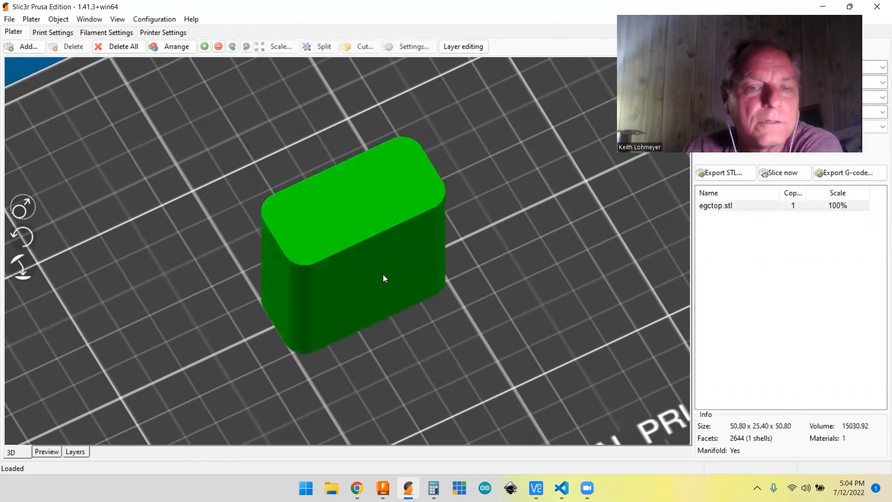
click(23, 269)
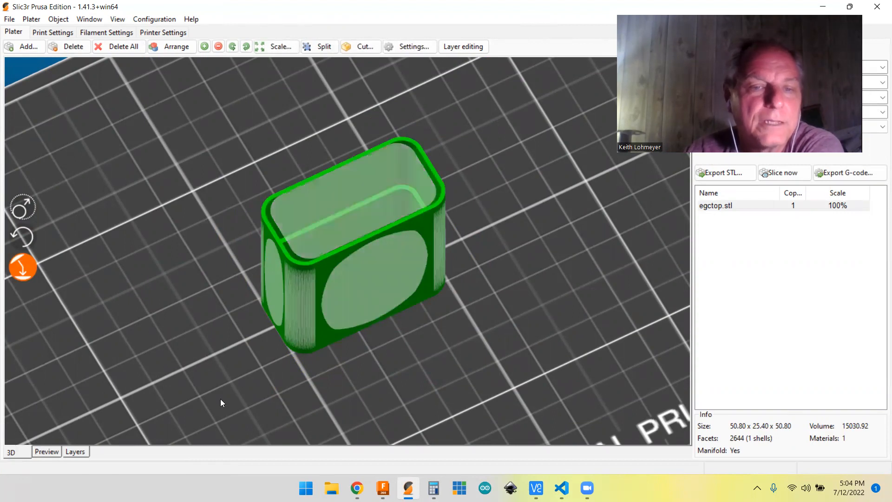
click(61, 357)
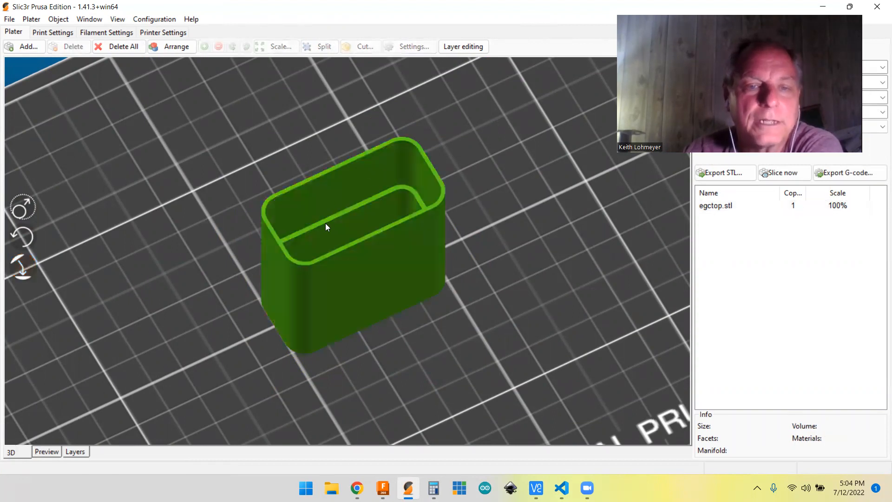
Step: Load egcbottom.stl from the Documents folder onto the print bed alongside the egctop model
drag(503, 208, 465, 196)
right_drag(261, 321, 264, 319)
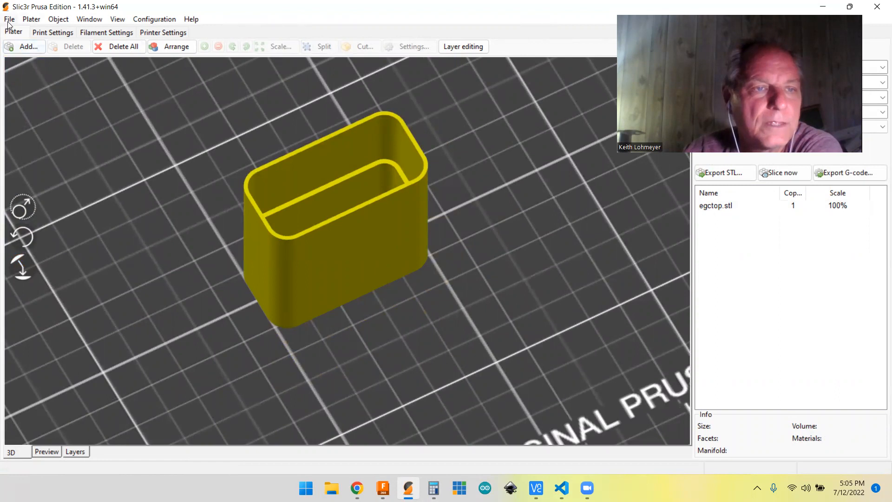
click(10, 19)
click(27, 33)
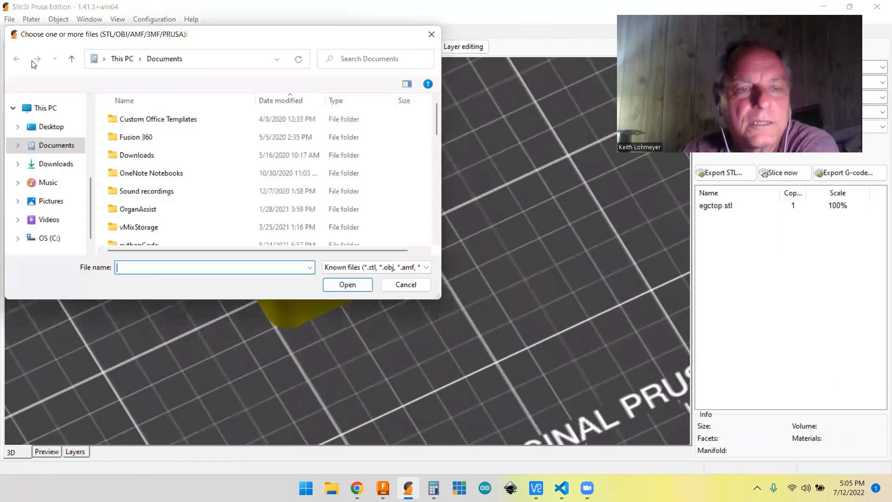
scroll(164, 228, down, 5)
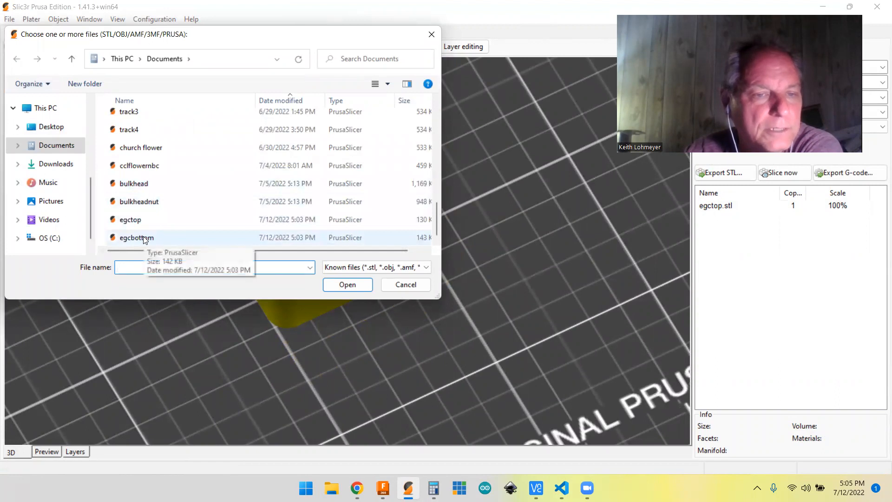
click(144, 237)
click(347, 285)
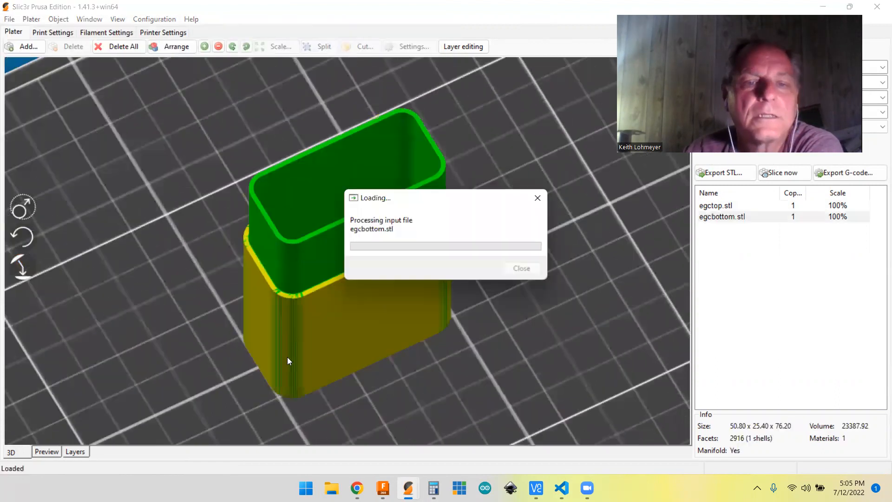
Step: Move the egcbottom model clear of egctop on the print bed and slice both parts
drag(364, 220, 606, 122)
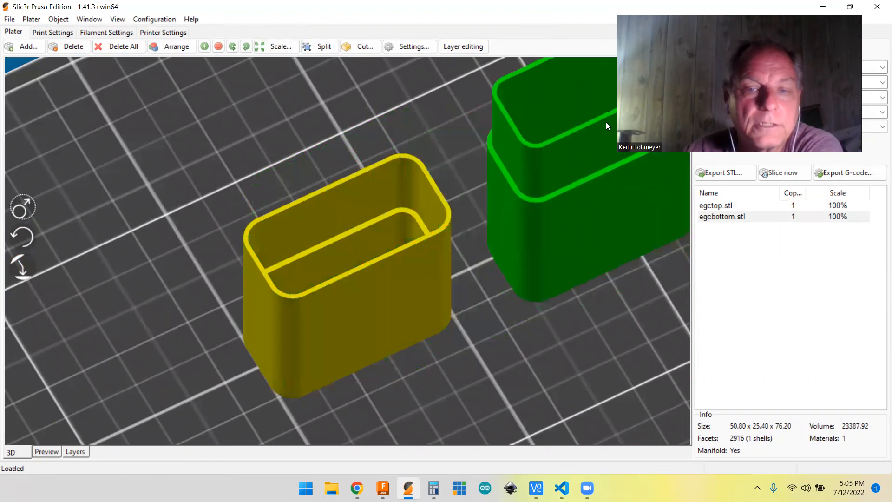
drag(608, 293, 564, 259)
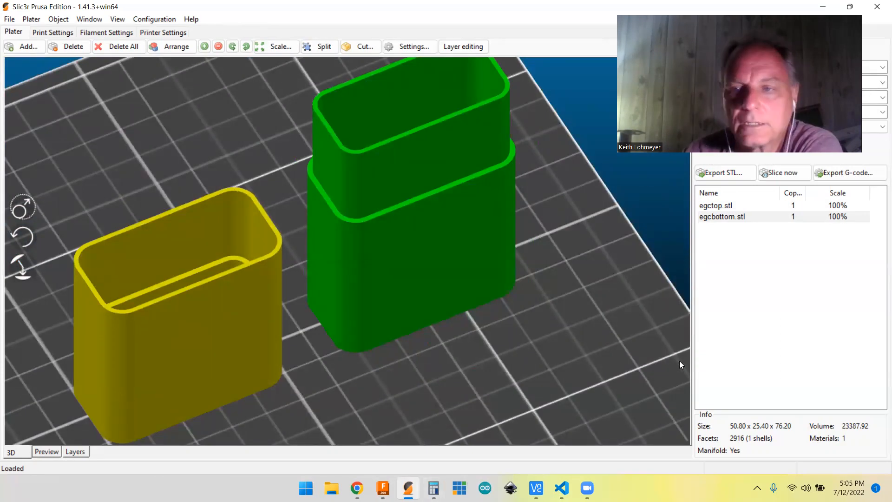
click(781, 172)
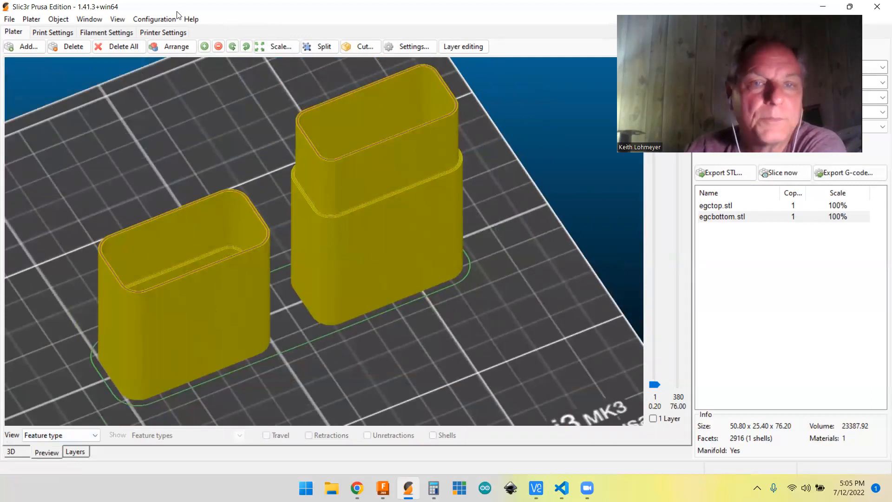
Step: Examine the lip, walls and floor of both sliced parts by lowering the upper visible layer to 90 (18.00 mm)
drag(676, 69, 683, 89)
scroll(451, 97, up, 5)
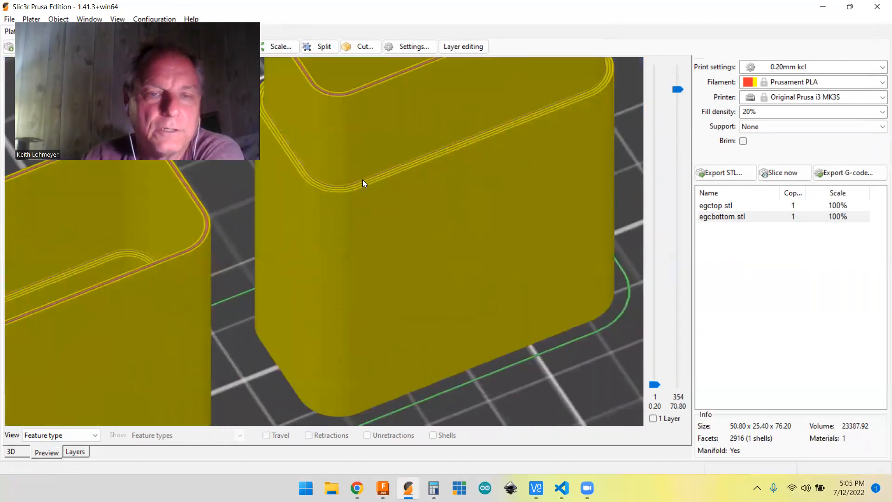
drag(679, 92, 722, 42)
drag(707, 120, 697, 195)
drag(737, 297, 742, 310)
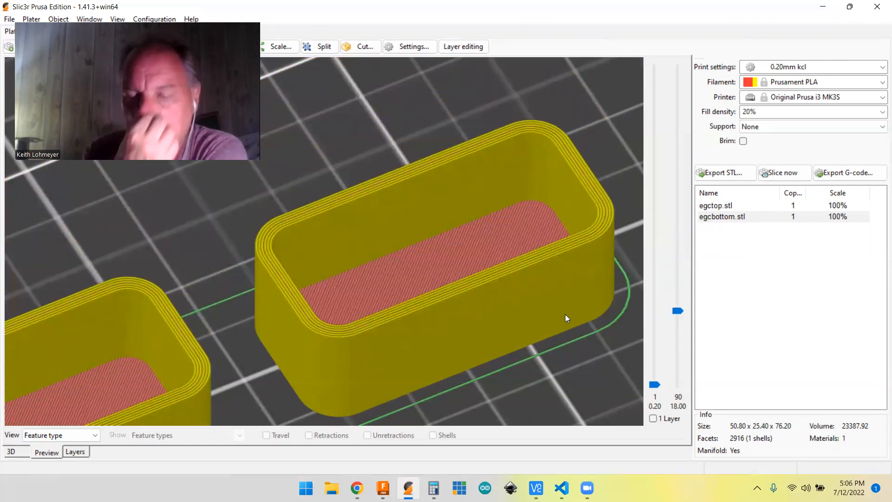